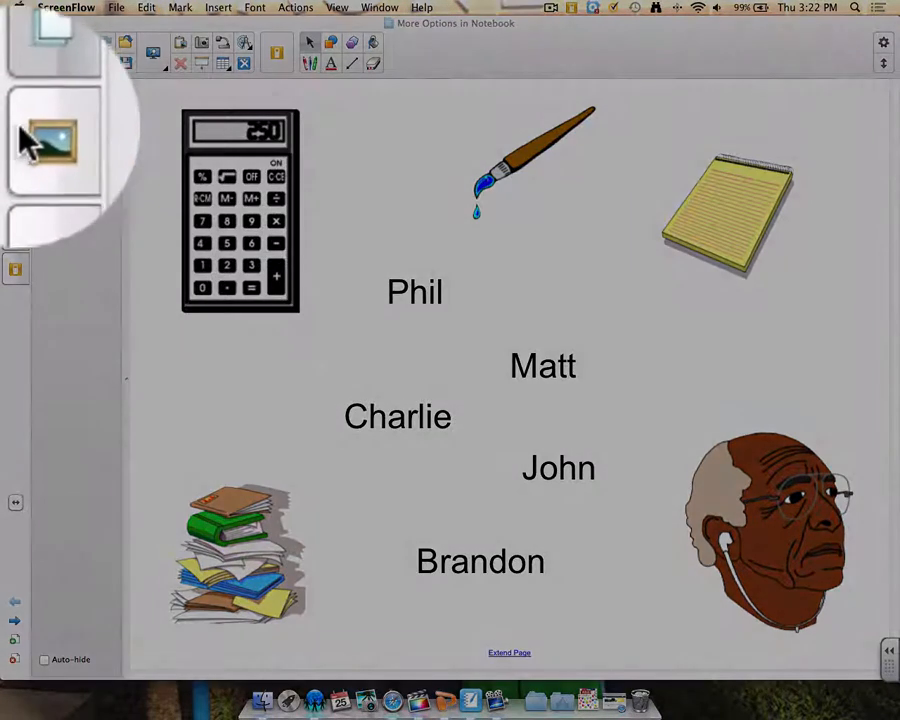
Step: Search the gallery for "paint", browse the resulting pictures, and return to the page thumbnails
left_click(12, 235)
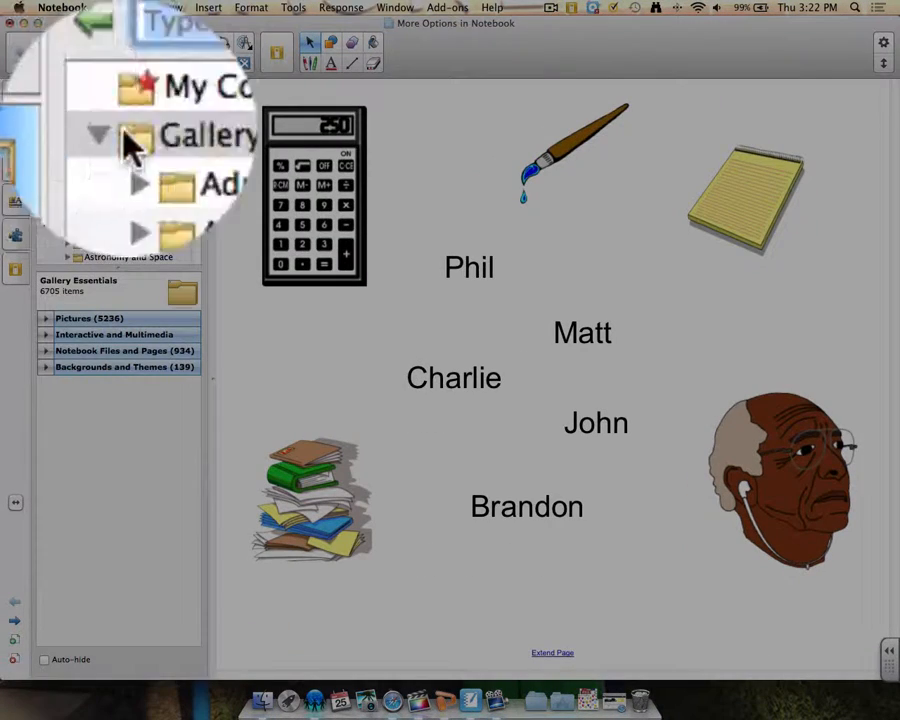
type("paint")
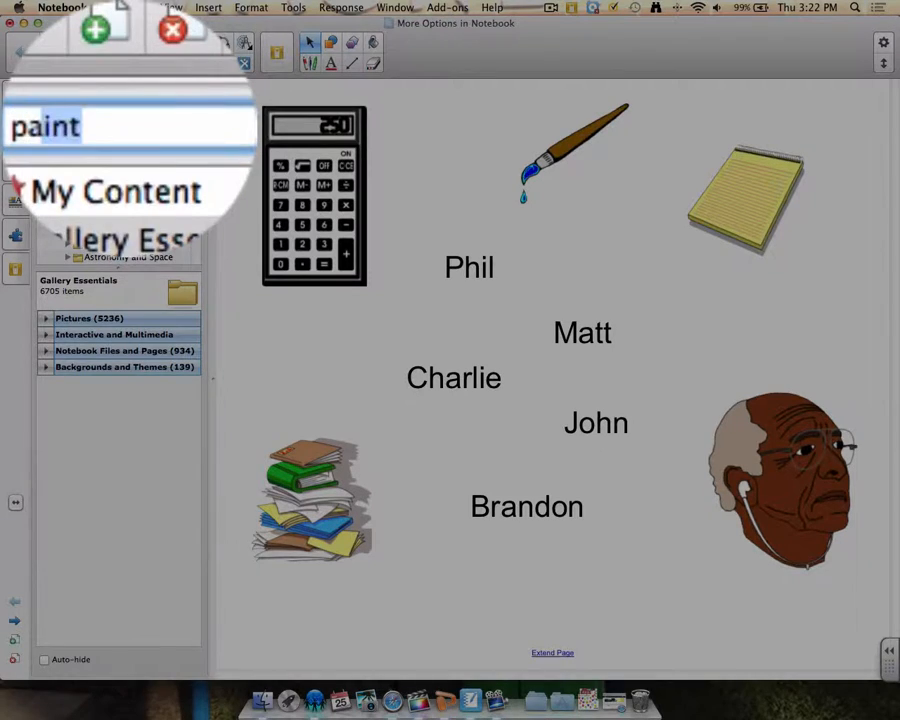
key("Return")
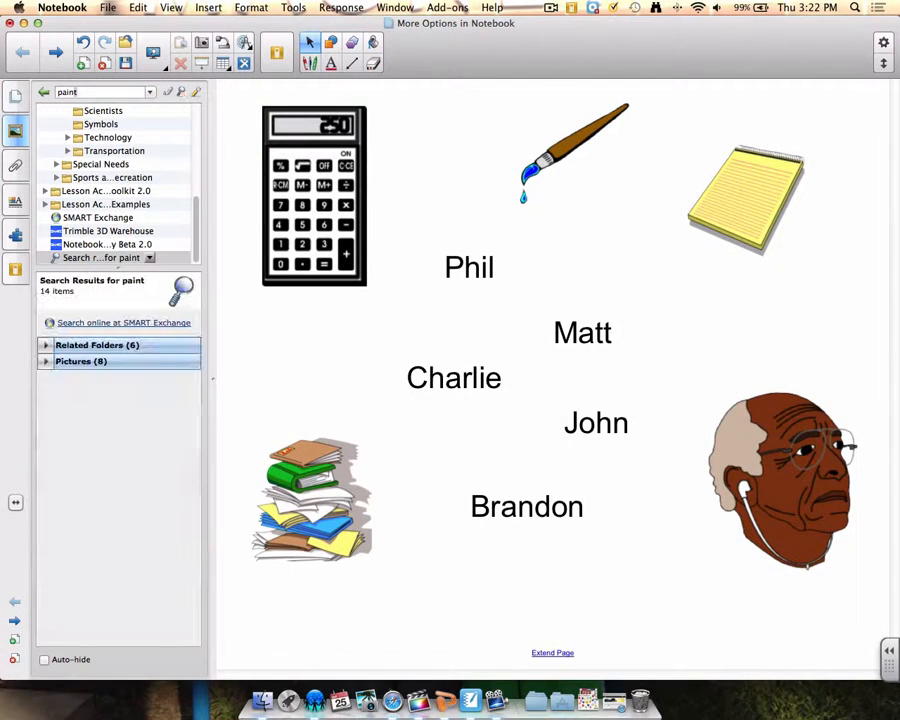
left_click(78, 364)
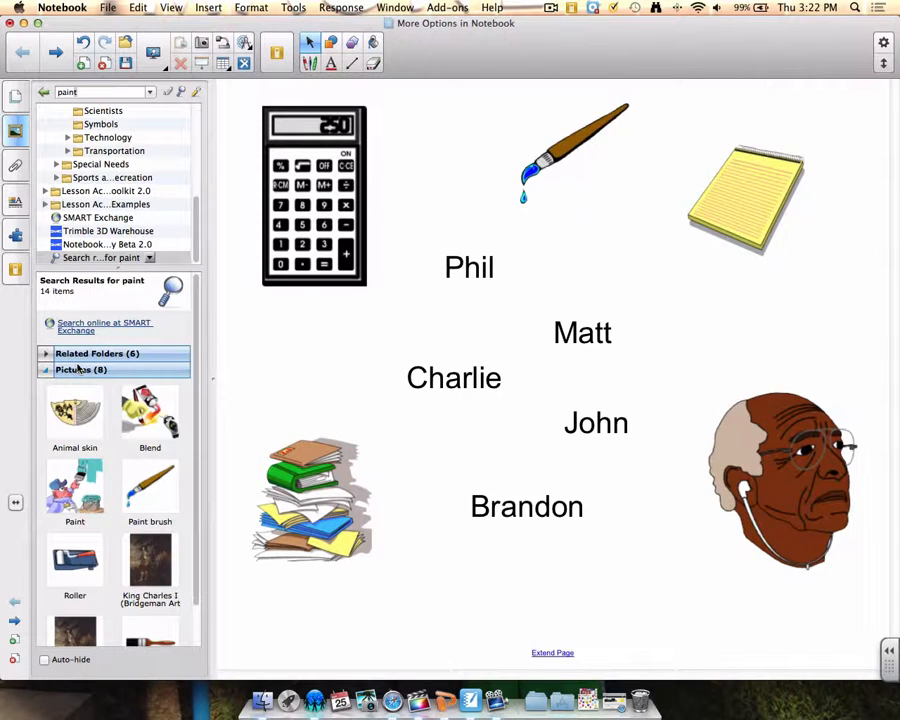
scroll(103, 453, "down", 2)
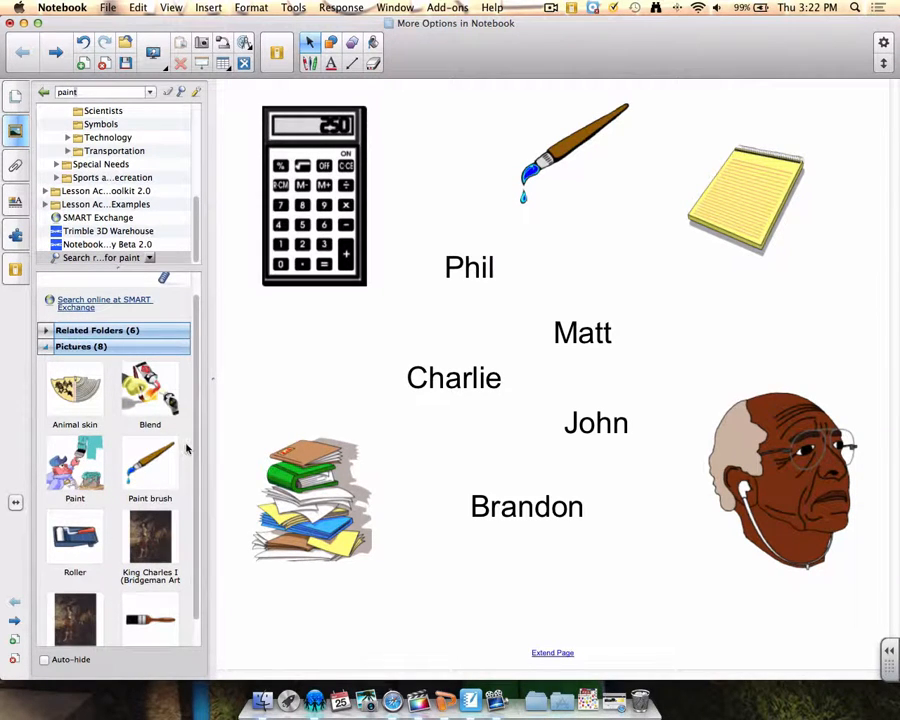
left_click(15, 95)
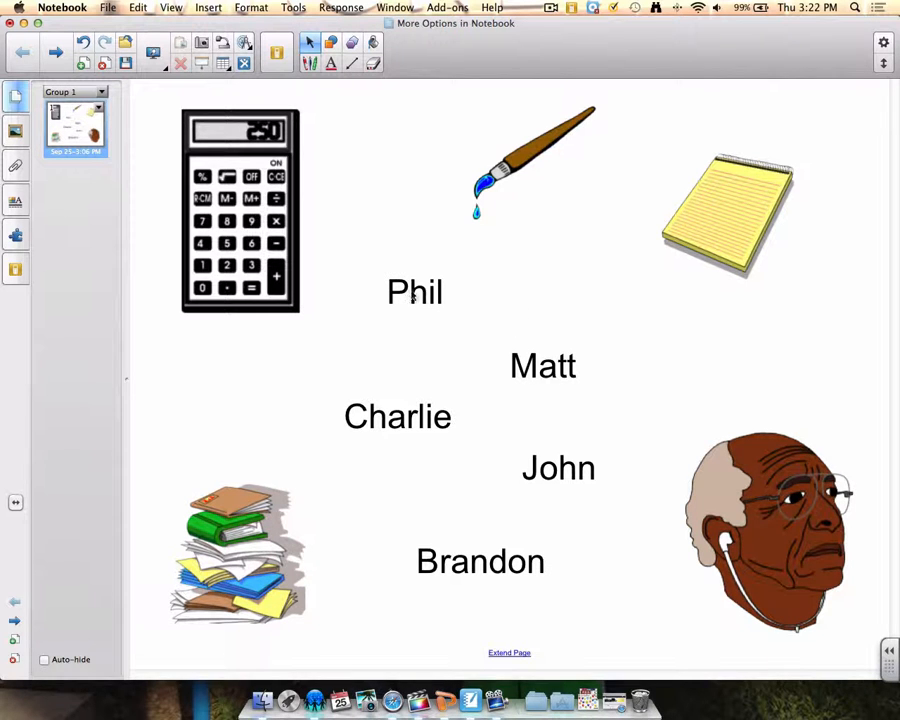
Step: Clone the topmost name label, place the copy to its right above the next name, and delete that copy
left_click(424, 291)
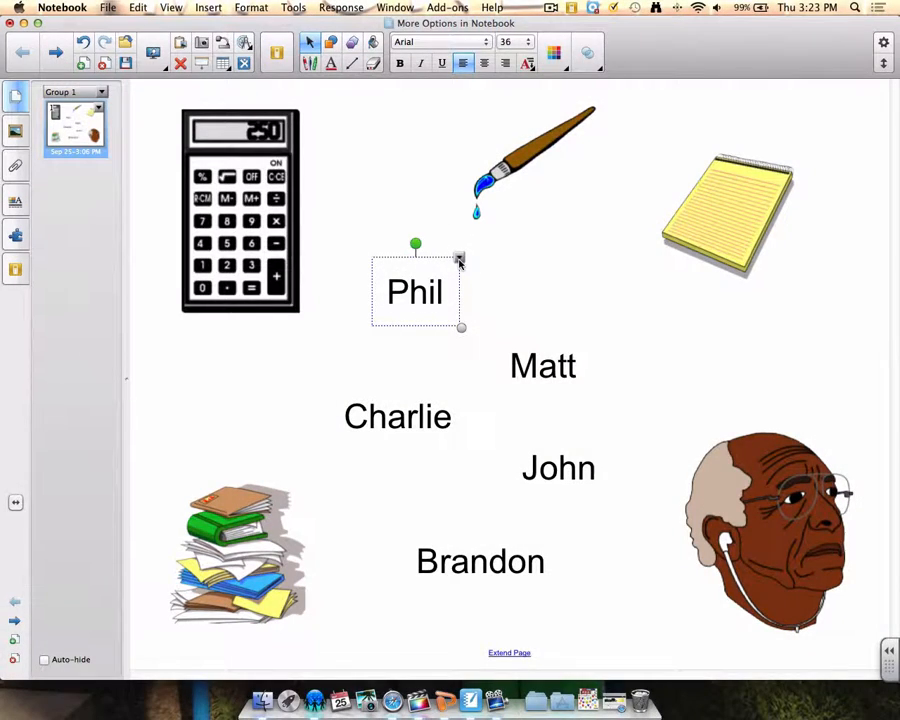
left_click(459, 260)
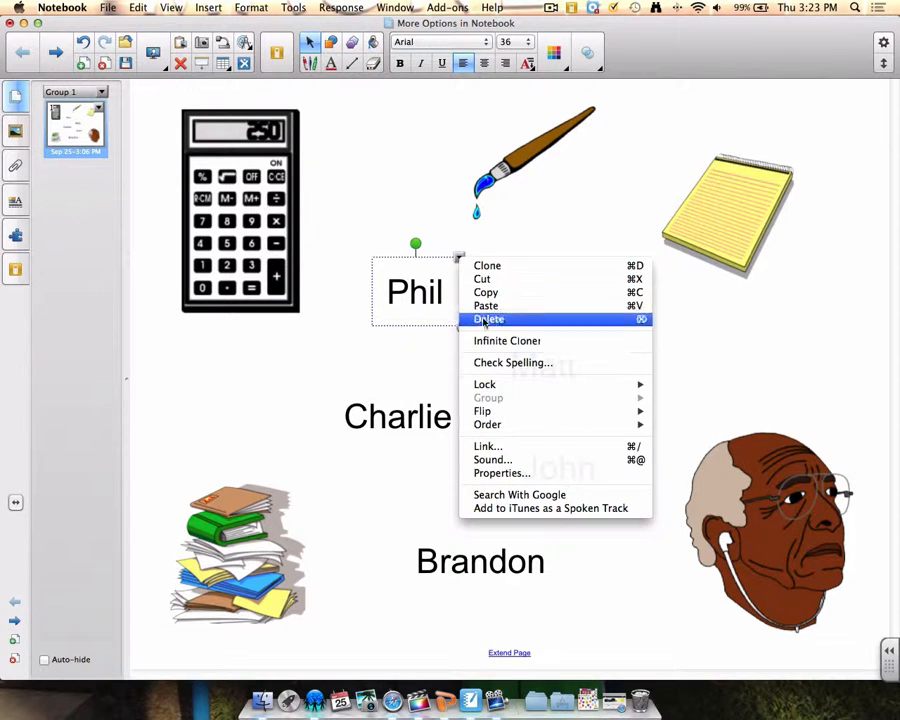
left_click(494, 270)
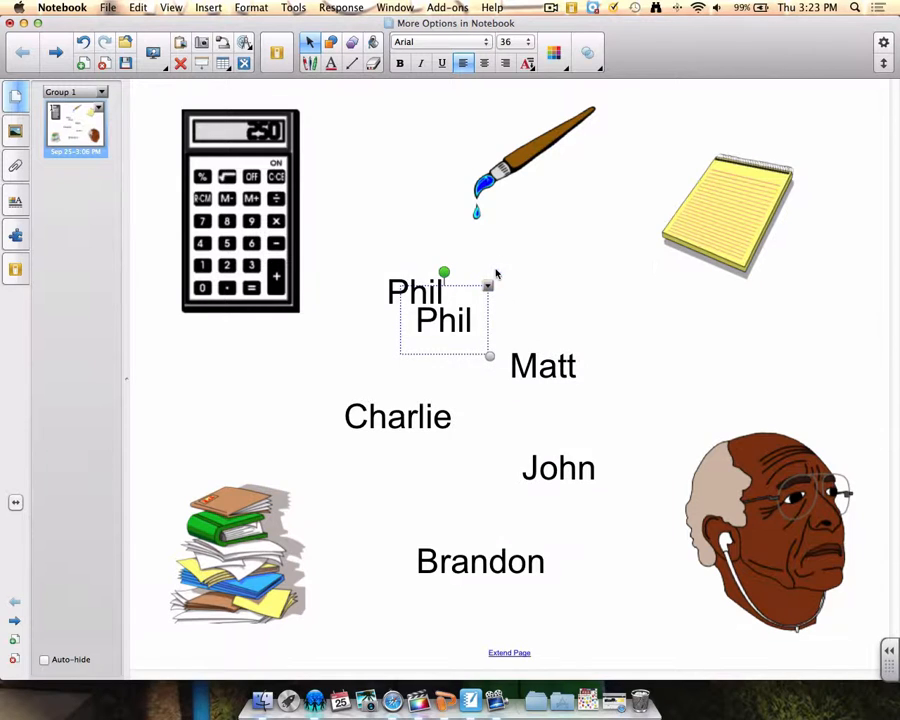
left_click_drag(465, 304, 595, 289)
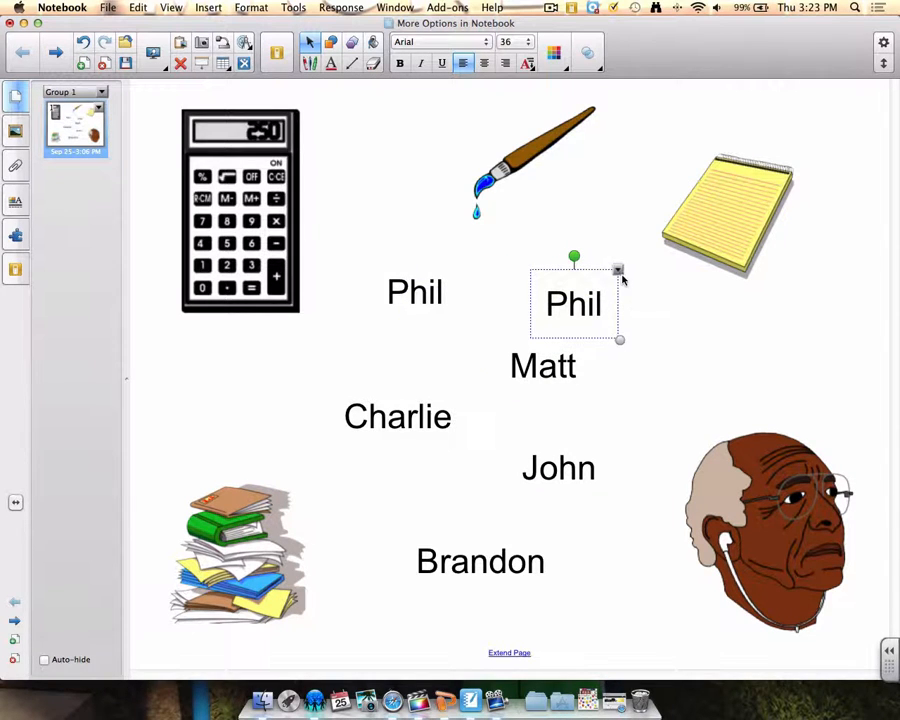
left_click(619, 271)
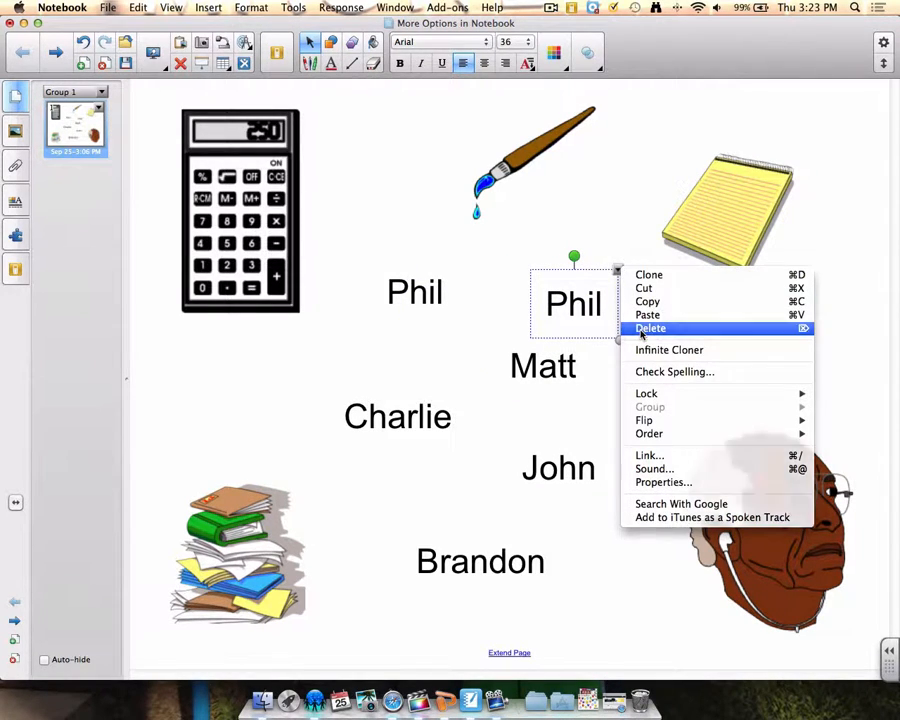
left_click(645, 327)
Step: Turn on Infinite Cloner for the topmost name label and pull several copies out around the original
left_click(410, 292)
left_click(458, 258)
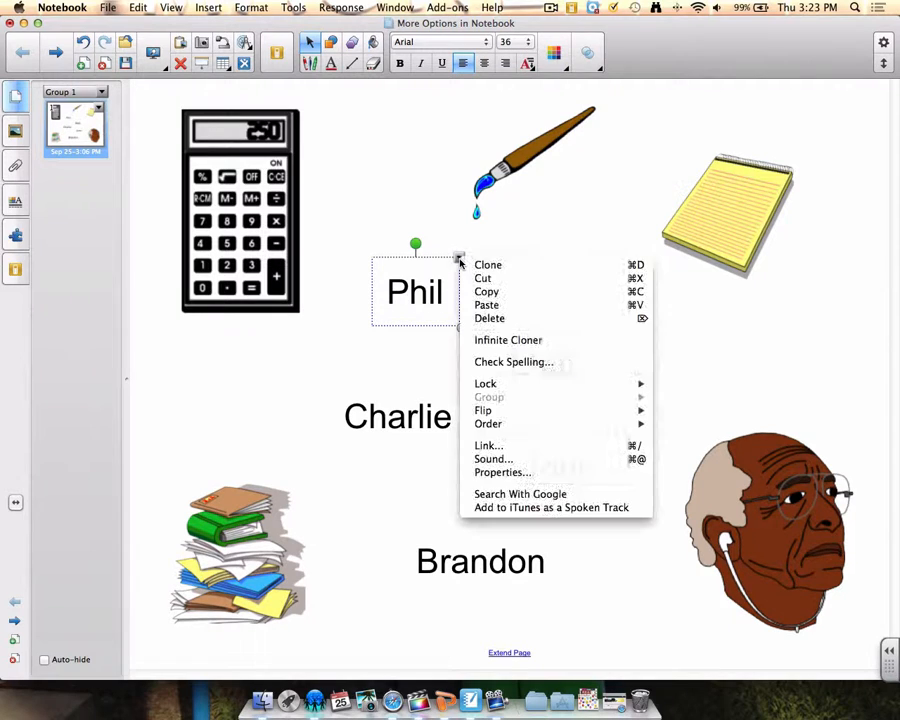
left_click(495, 341)
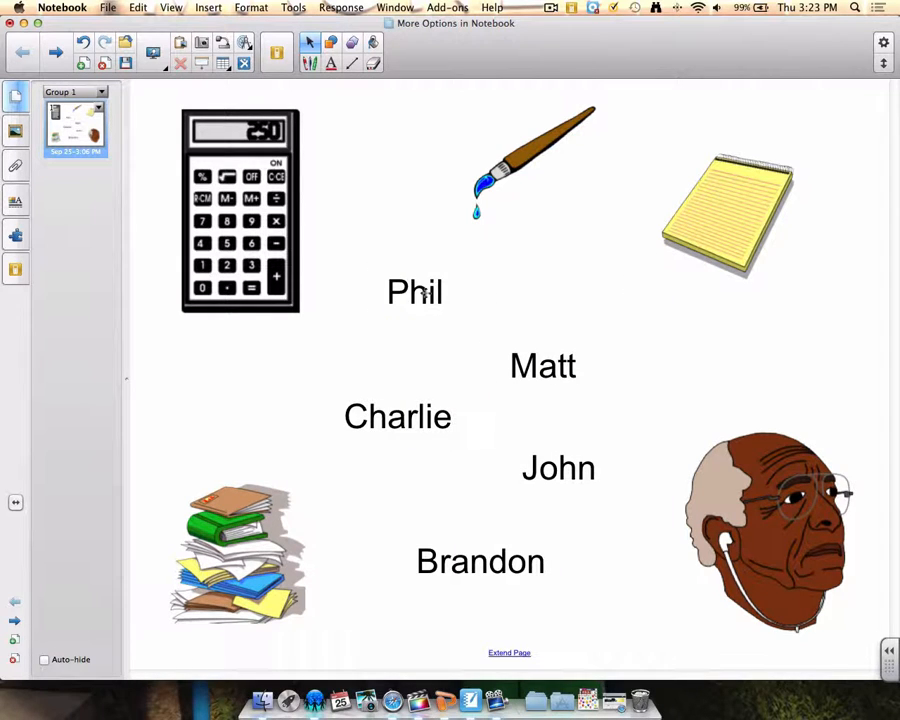
left_click_drag(418, 290, 345, 350)
left_click_drag(414, 297, 464, 368)
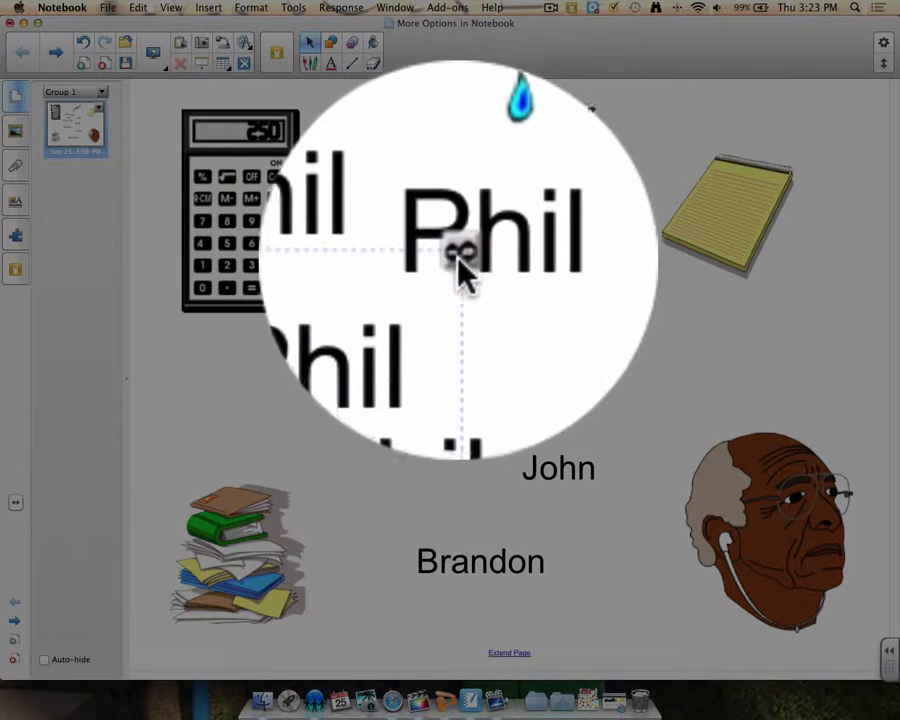
Step: Turn off Infinite Cloner on the original name label and review its Lock options
right_click(410, 300)
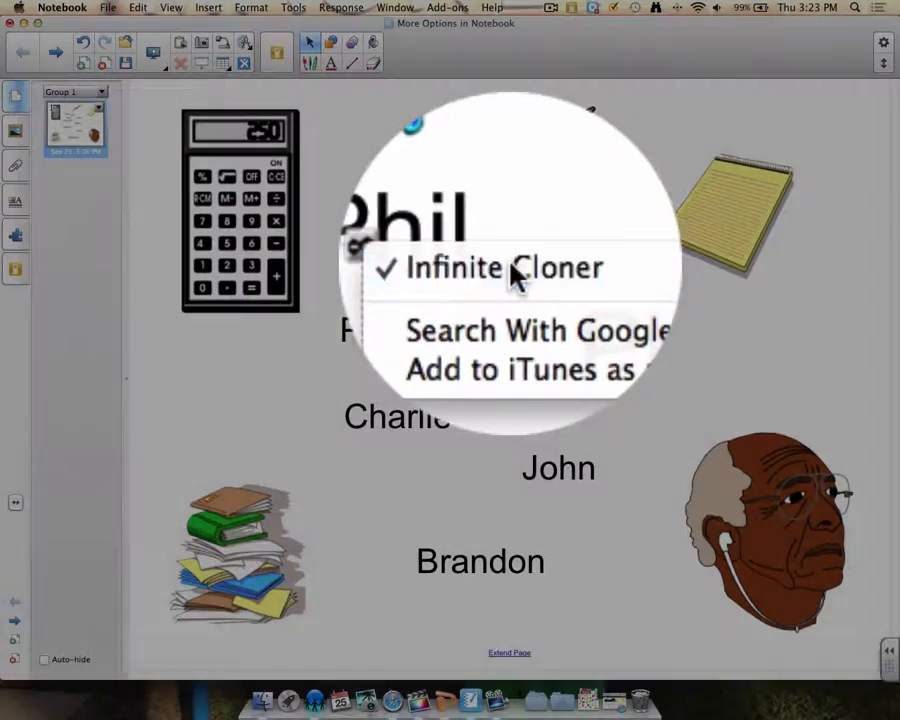
left_click(515, 275)
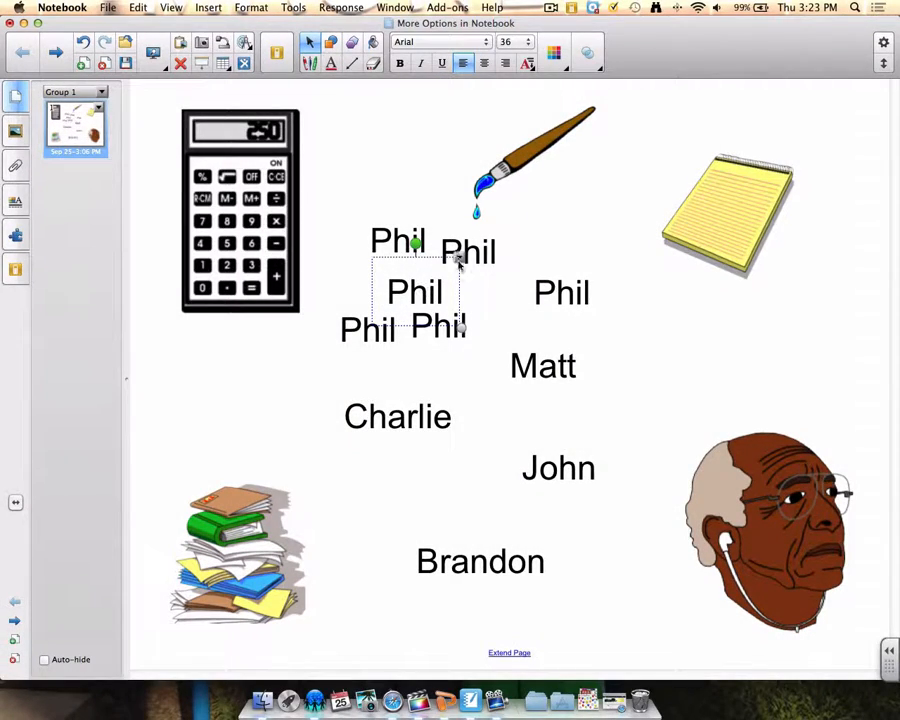
right_click(459, 259)
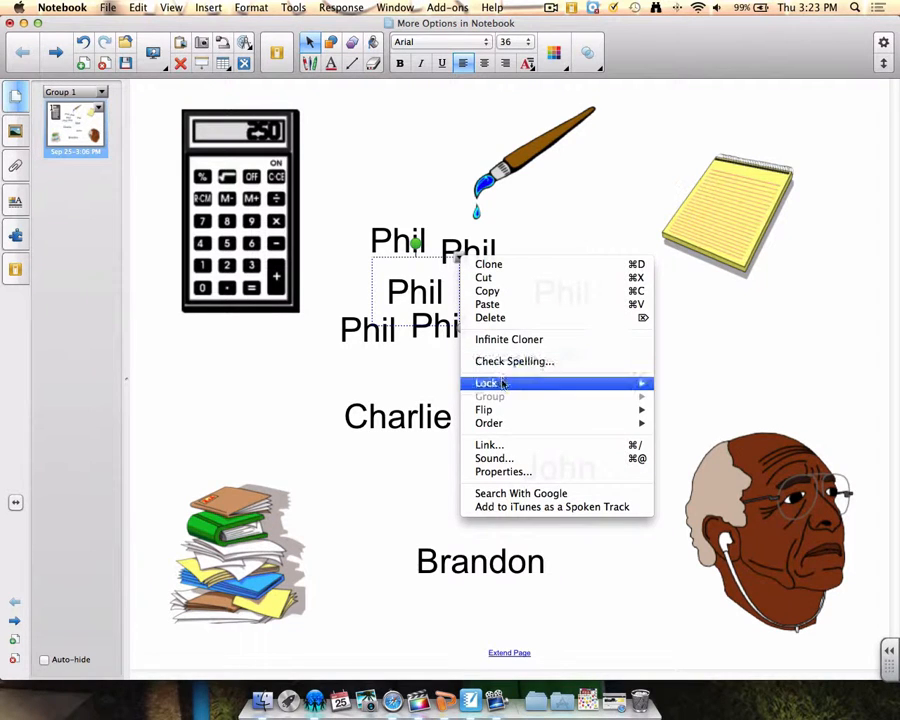
mouse_move(495, 390)
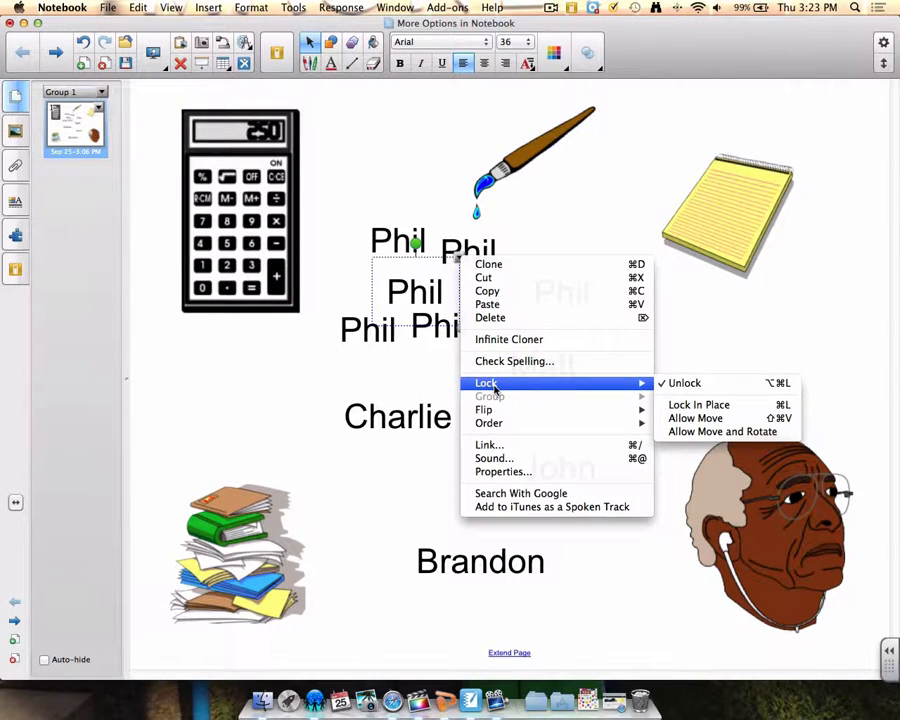
left_click(416, 299)
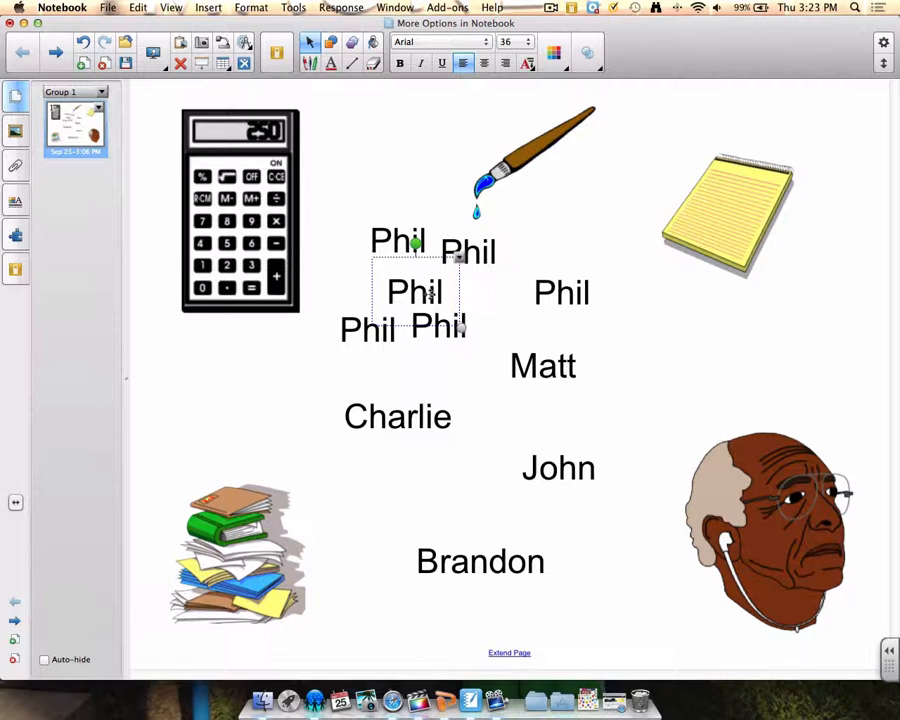
left_click(478, 302)
Step: Move the original name label directly beneath the calculator and set its lock to Lock In Place
left_click_drag(392, 304, 243, 336)
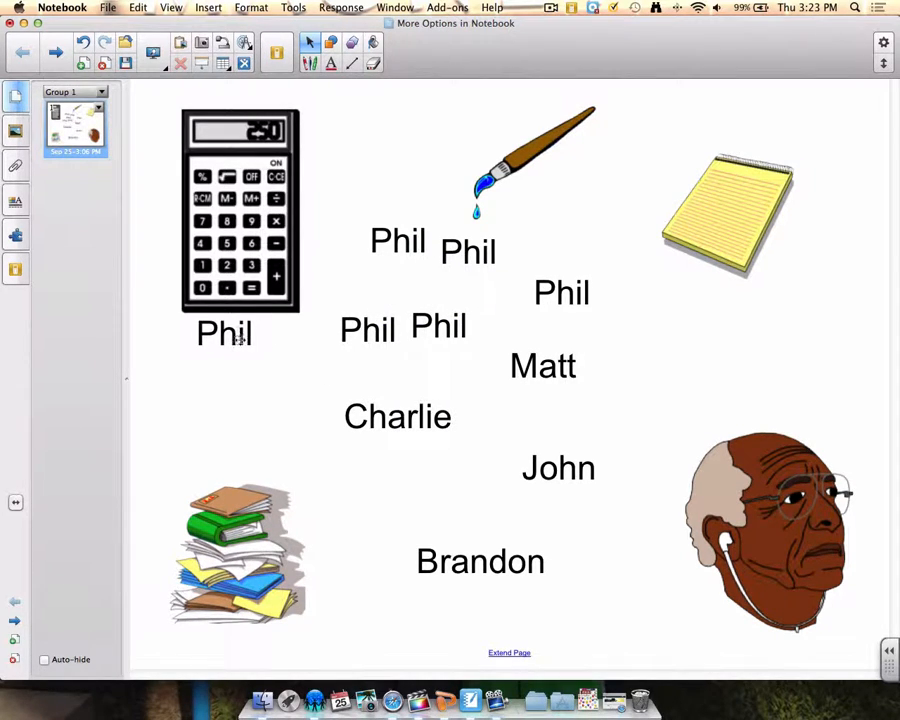
left_click(230, 340)
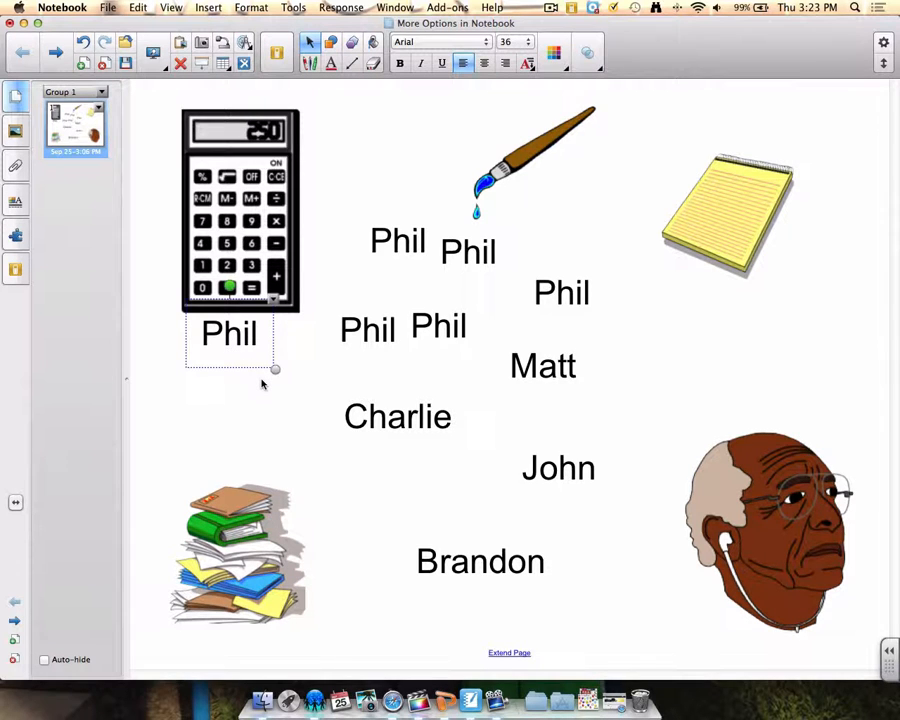
right_click(274, 305)
mouse_move(420, 426)
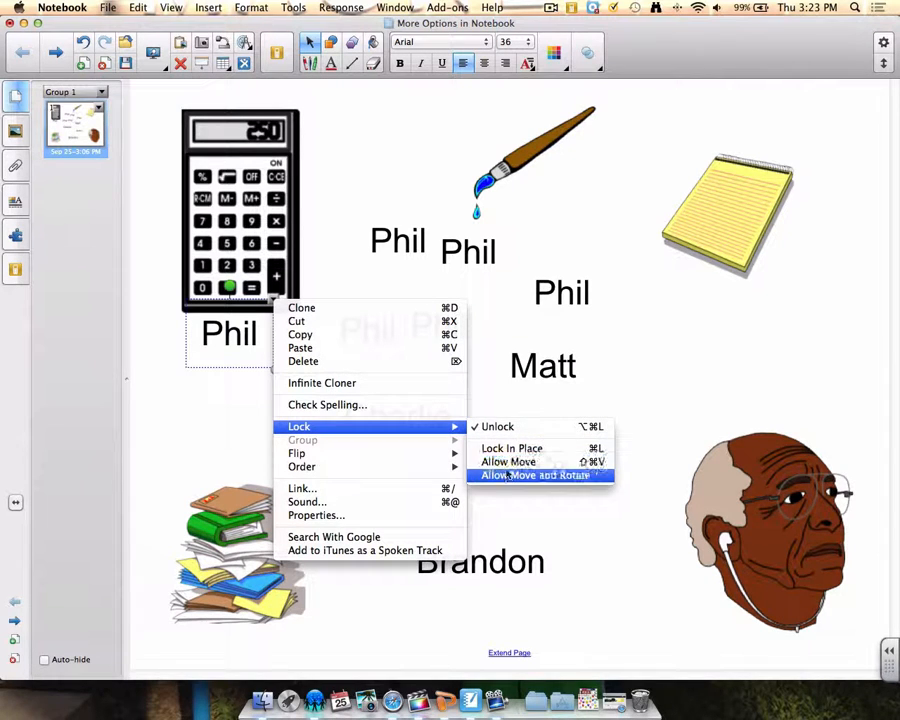
left_click(497, 449)
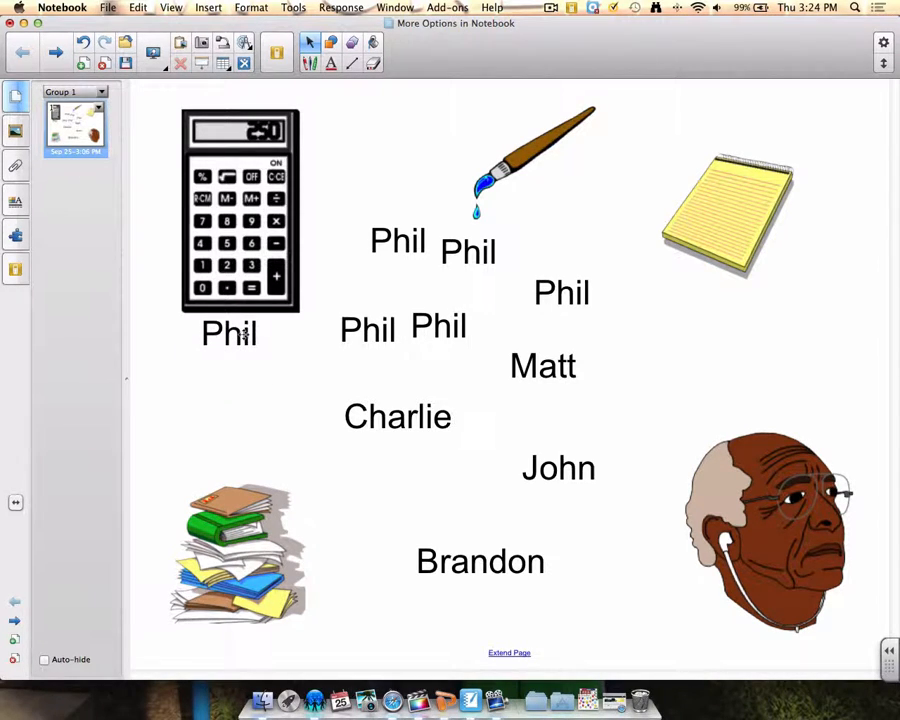
Step: Unlock the name label beneath the calculator and move it back among its copies
left_click(243, 336)
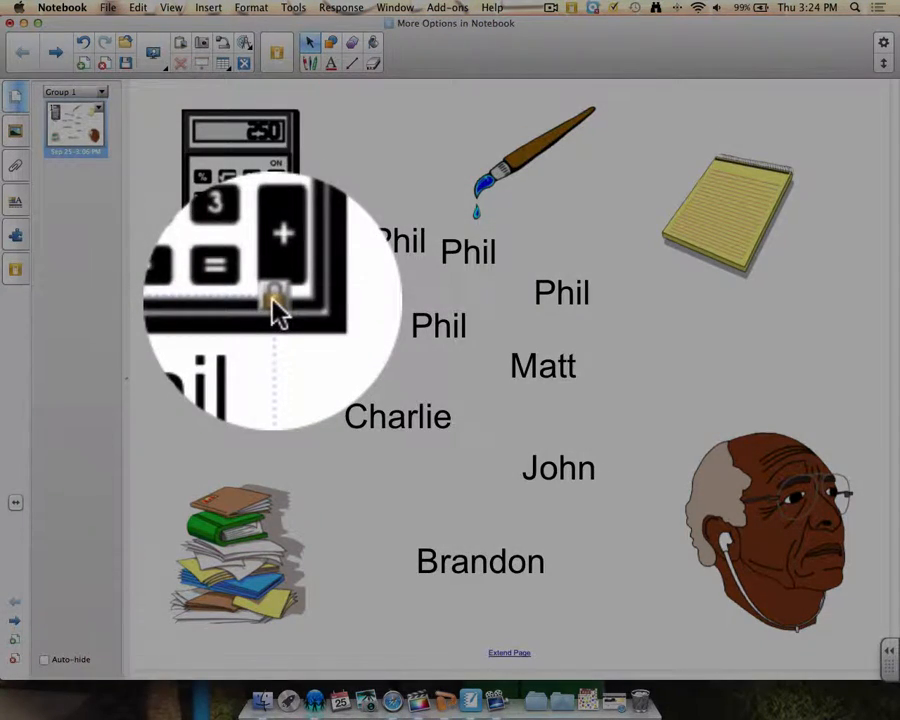
left_click(273, 299)
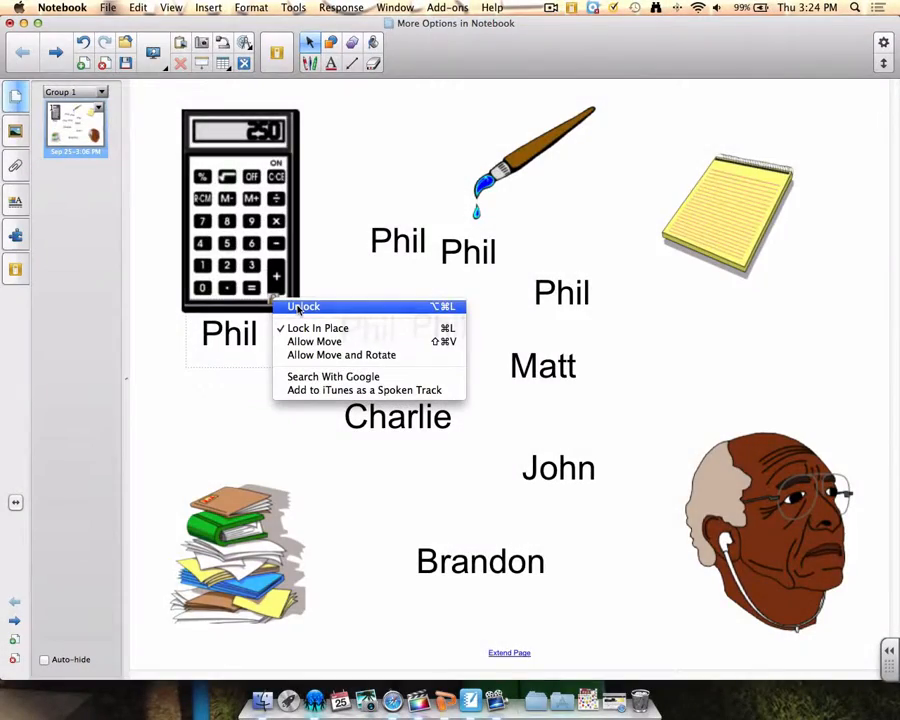
left_click(298, 307)
left_click_drag(276, 328, 449, 291)
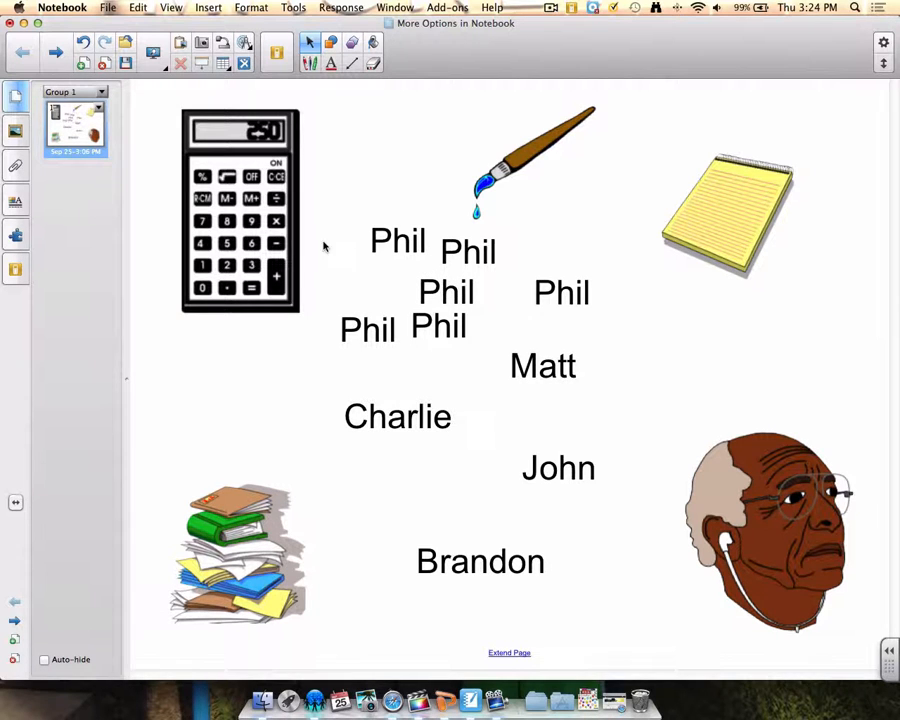
Step: Select the cluster of five duplicate name labels below the paintbrush and delete them, leaving out the separate copy on their right
left_click_drag(317, 232, 480, 365)
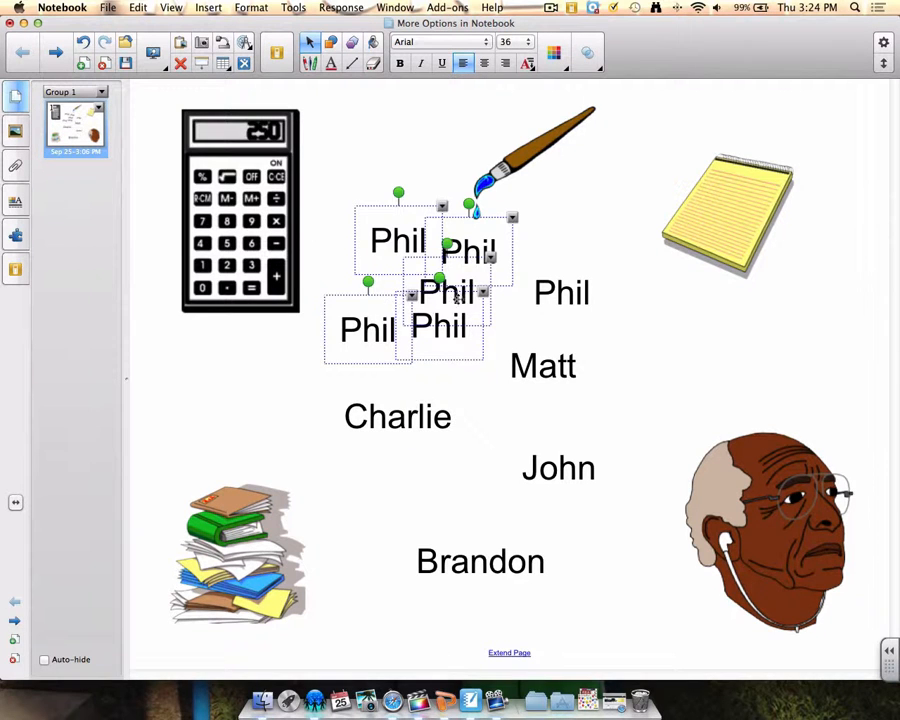
left_click_drag(456, 298, 421, 308)
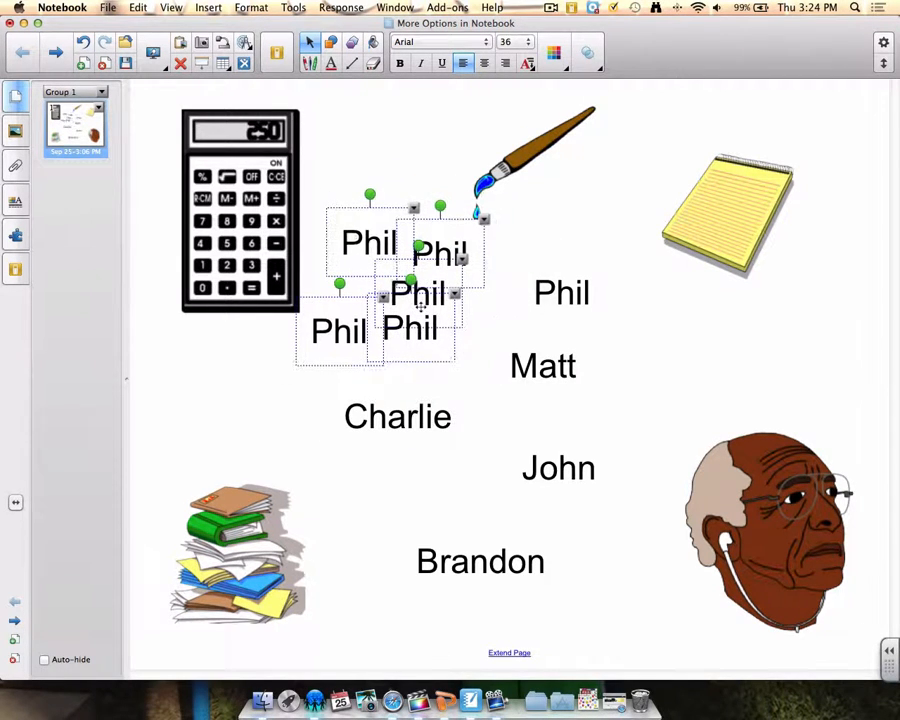
left_click(179, 63)
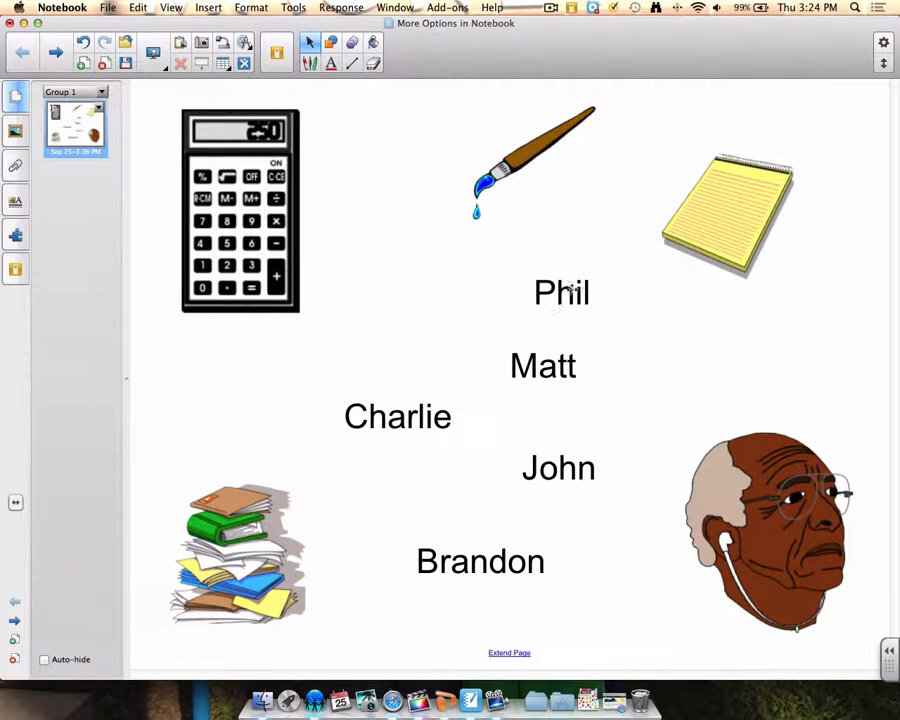
Step: Nudge the remaining topmost name label slightly down and left and flip it Left/Right
mouse_move(537, 275)
left_mouse_down()
mouse_move(654, 224)
mouse_move(528, 284)
left_mouse_up()
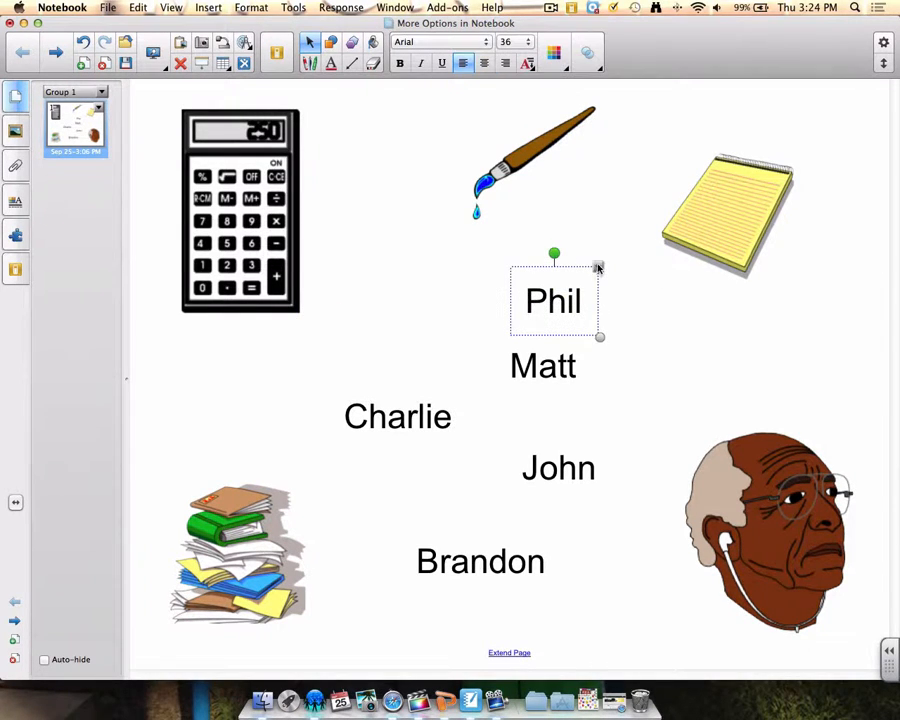
left_click(597, 267)
mouse_move(622, 415)
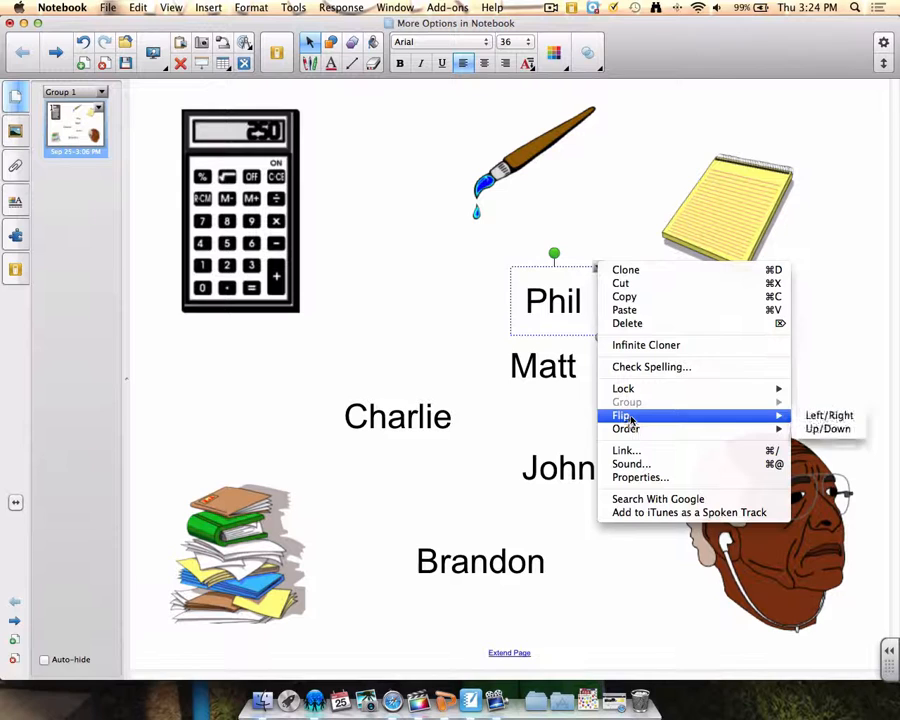
left_click(825, 415)
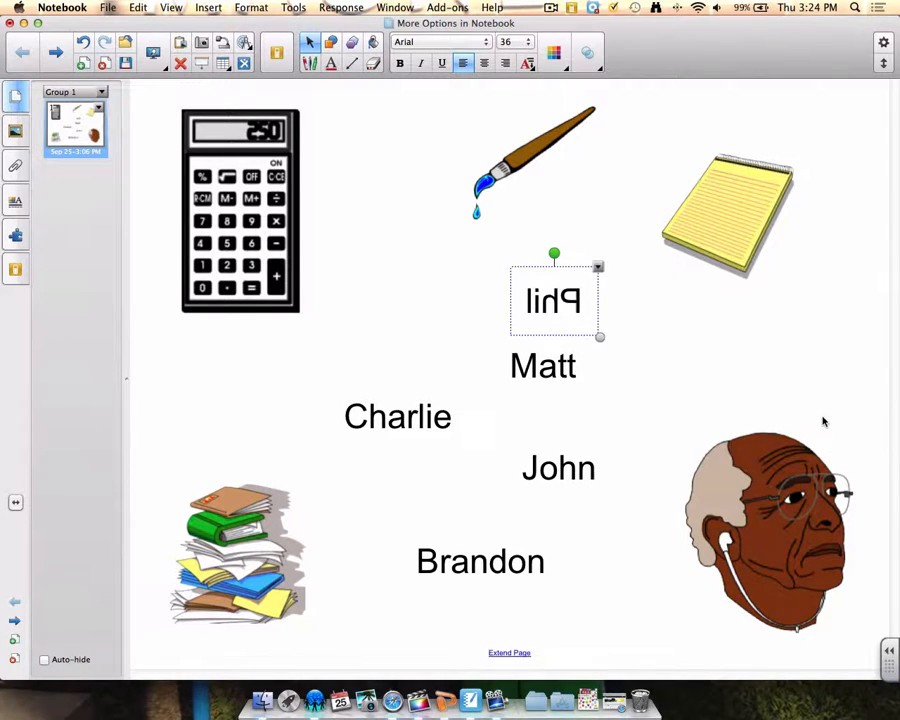
Step: Flip the mirrored name label Left/Right again to restore its normal reading direction
left_click(597, 266)
mouse_move(645, 394)
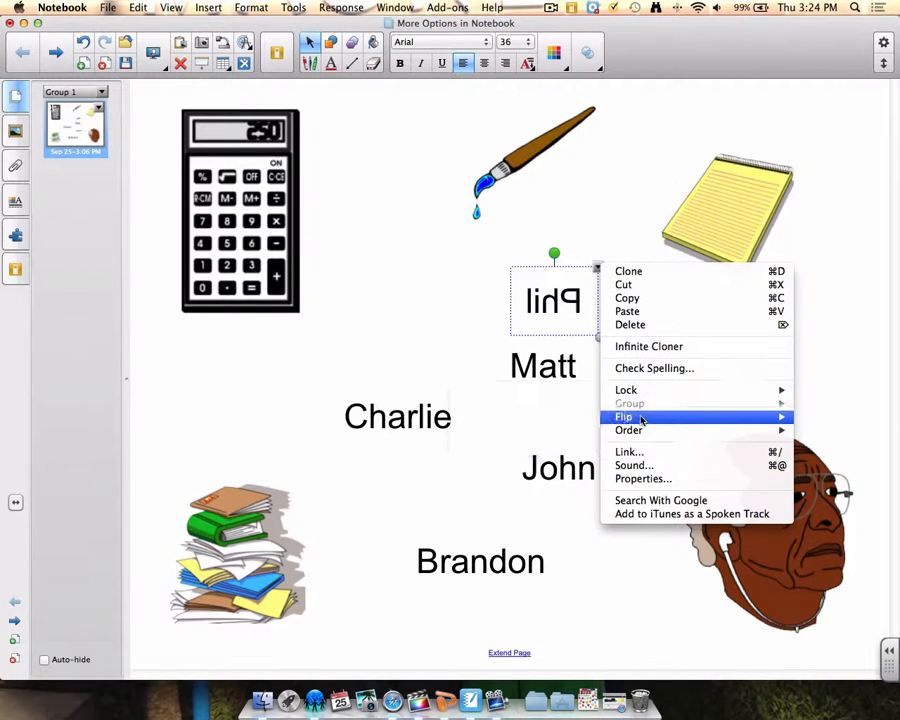
mouse_move(630, 416)
left_click(828, 416)
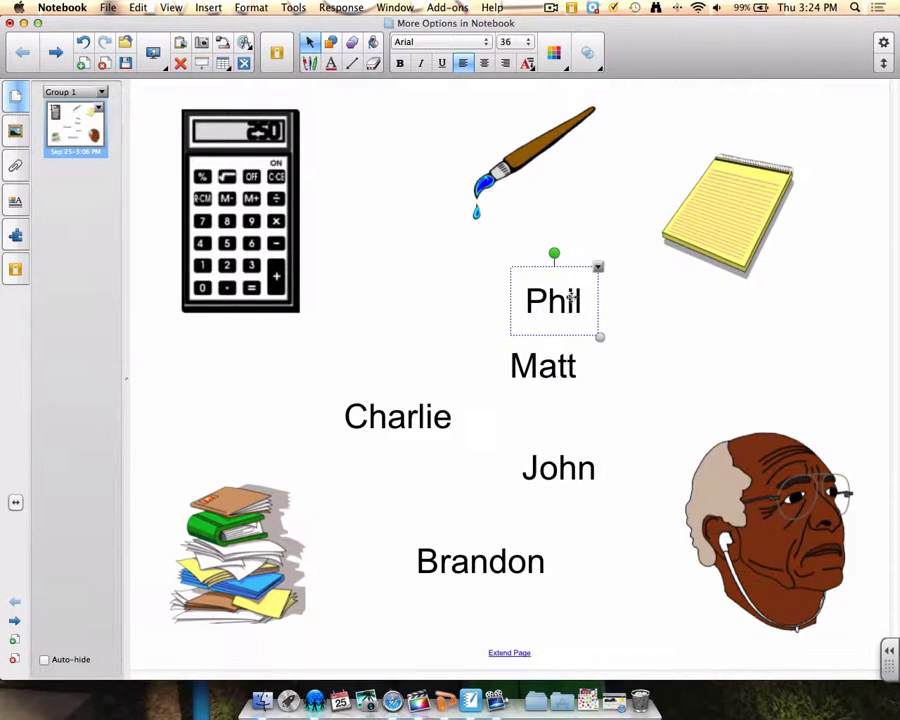
Step: Move the topmost name label to the area below the notepad and send it to the back of the object order
left_click_drag(577, 299, 705, 303)
left_click(721, 272)
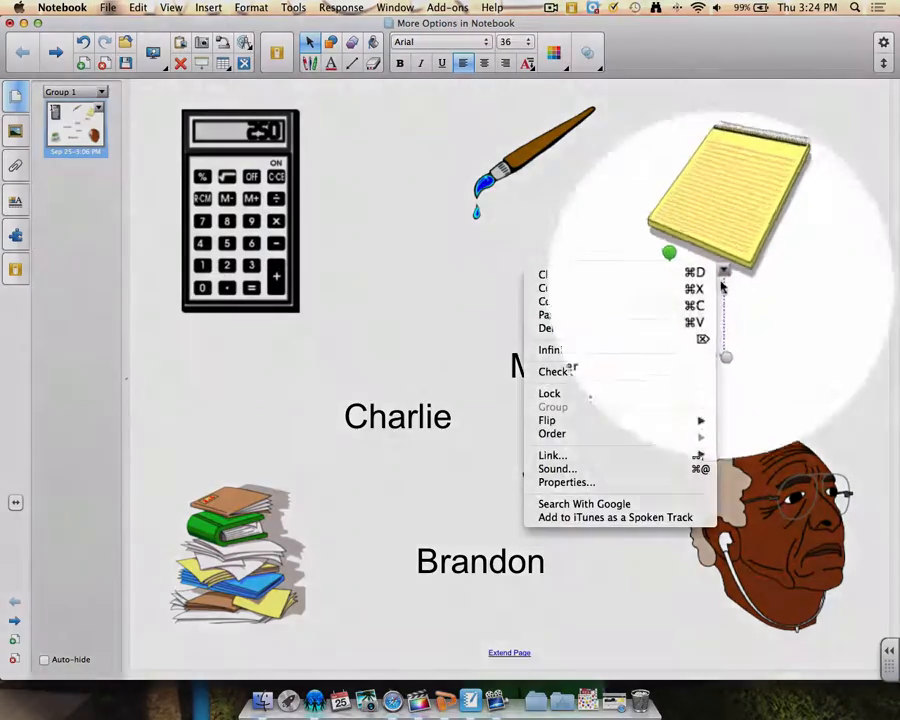
mouse_move(680, 432)
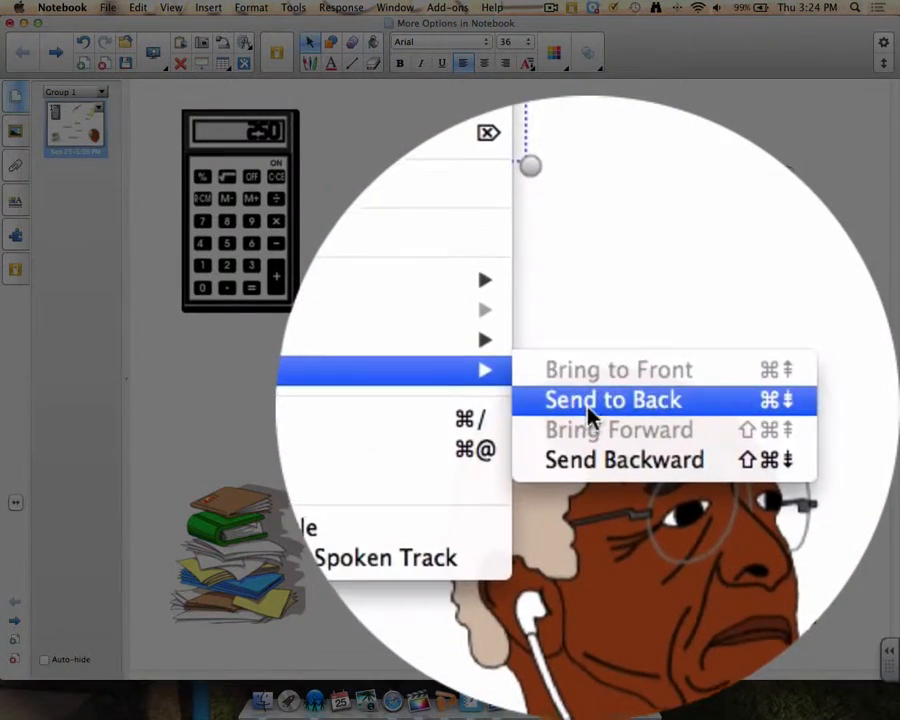
left_click(590, 415)
Step: Place the name label behind the notepad picture, and shift the notepad up and right to uncover it
left_click_drag(678, 300, 457, 299)
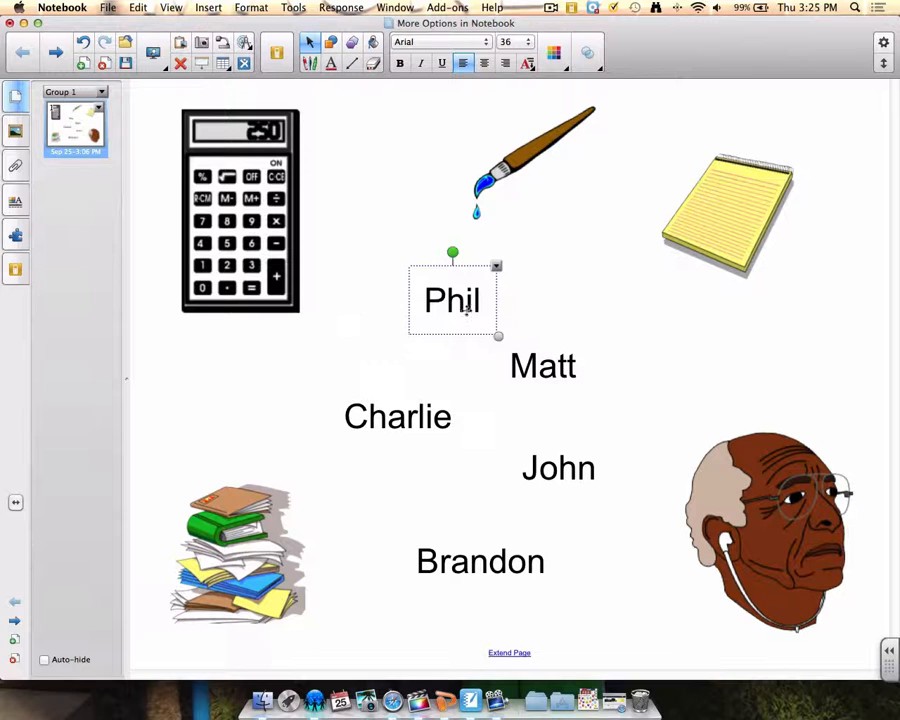
mouse_move(455, 302)
left_mouse_down()
mouse_move(603, 250)
mouse_move(725, 243)
left_mouse_up()
left_click(730, 234)
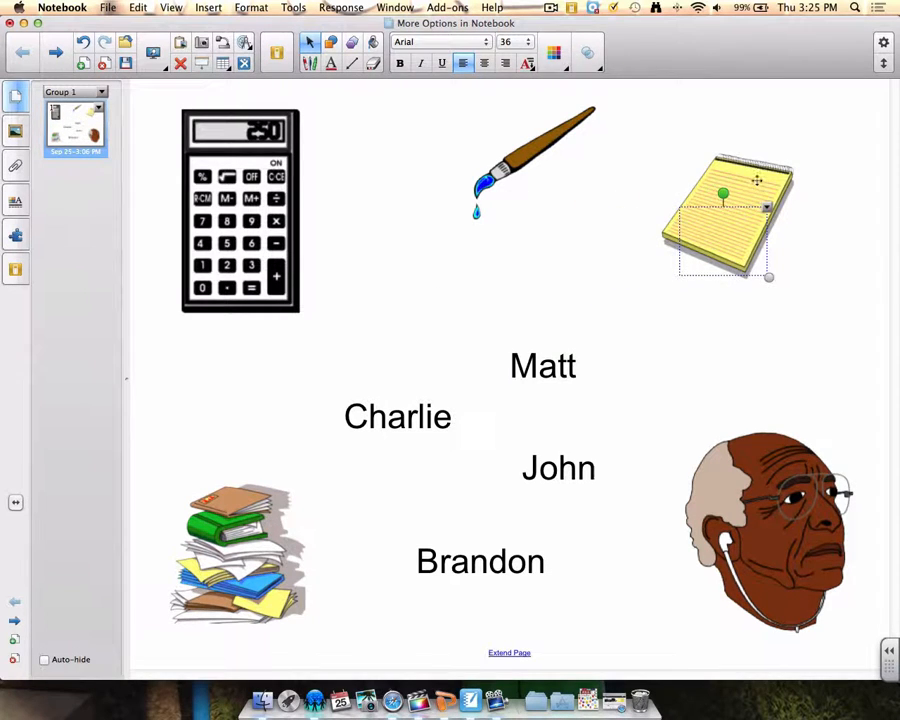
mouse_move(738, 184)
left_mouse_down()
mouse_move(577, 212)
mouse_move(778, 140)
left_mouse_up()
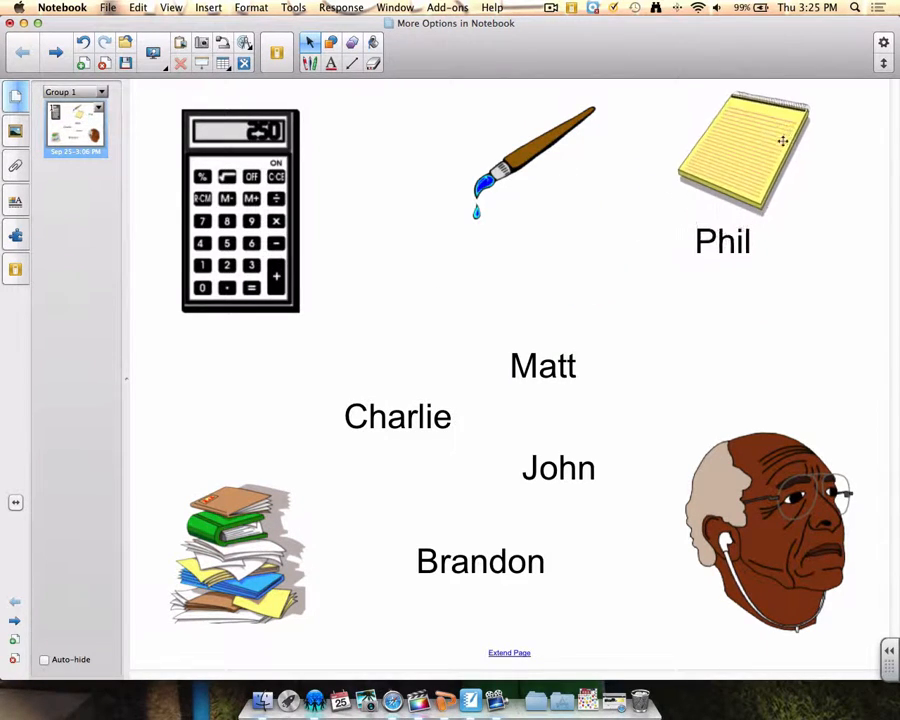
Step: Bring the name label below the notepad to the front and move it between the calculator and the paintbrush
mouse_move(713, 237)
left_mouse_down()
mouse_move(665, 265)
mouse_move(689, 267)
mouse_move(725, 161)
mouse_move(716, 258)
left_mouse_up()
left_click(716, 258)
left_click(752, 229)
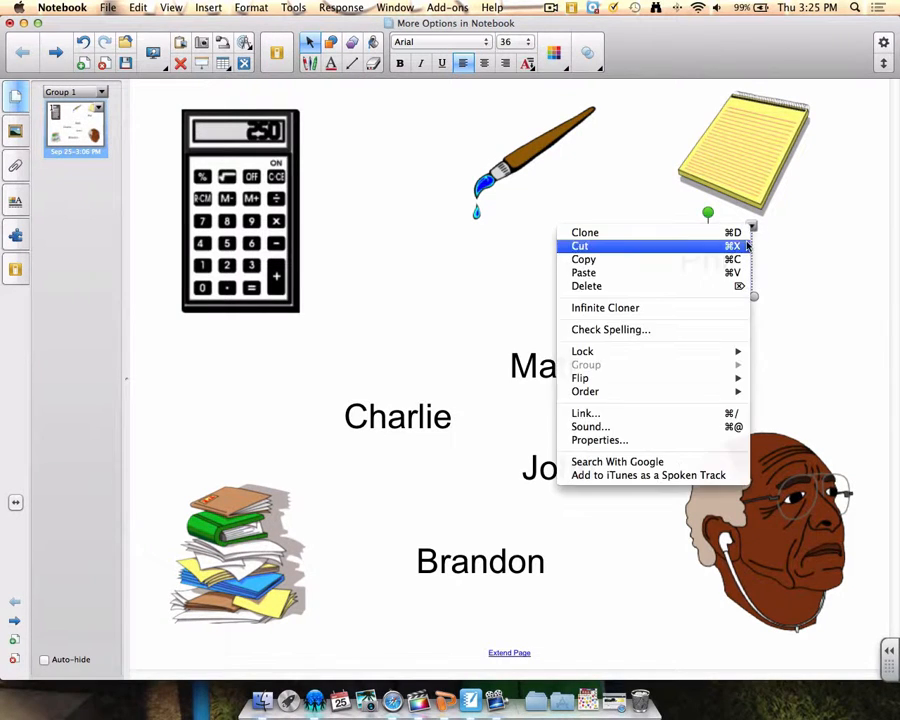
mouse_move(688, 392)
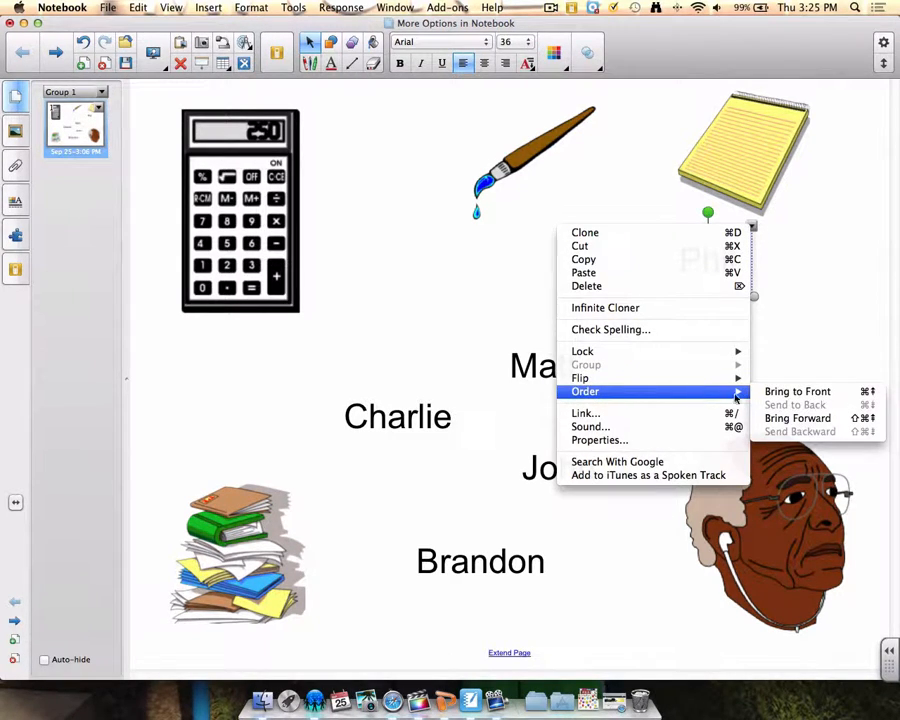
left_click(780, 392)
left_click_drag(677, 255, 405, 262)
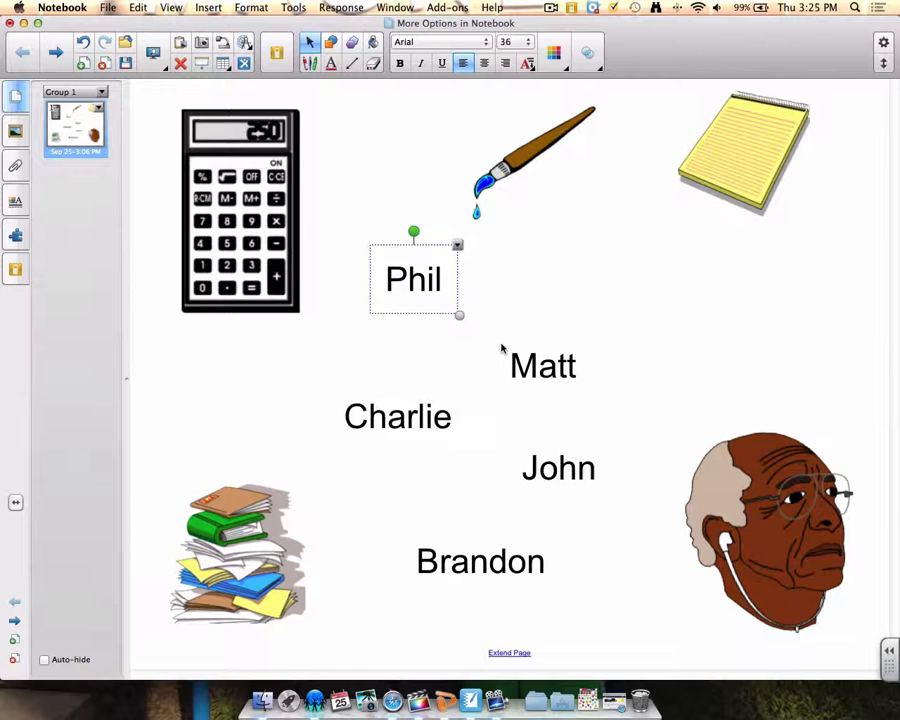
left_click(587, 268)
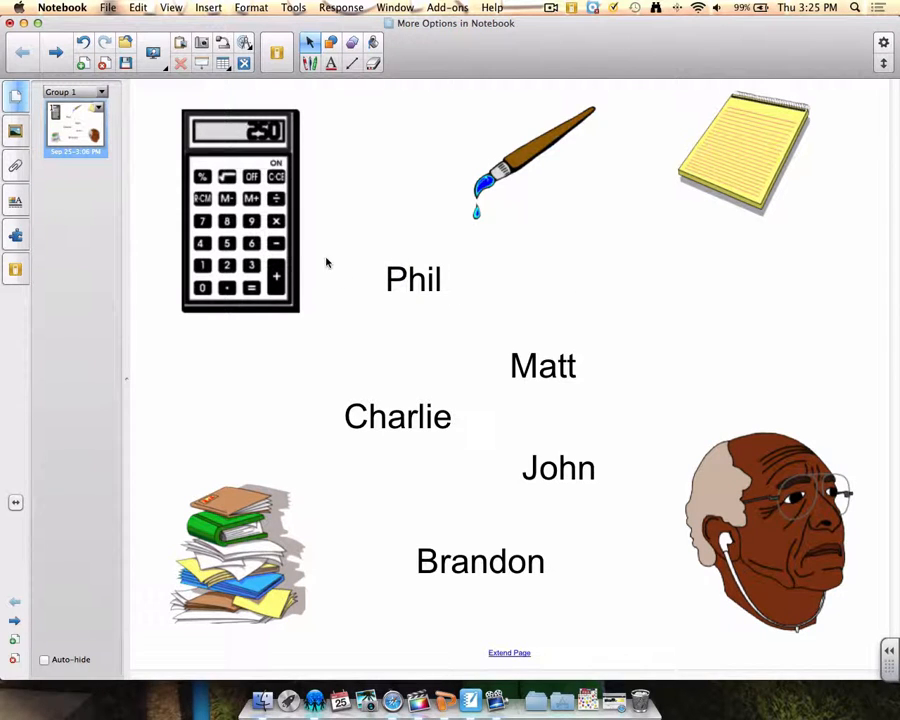
Step: Select all five name labels together and change their text color to bright green
left_click_drag(326, 262, 596, 587)
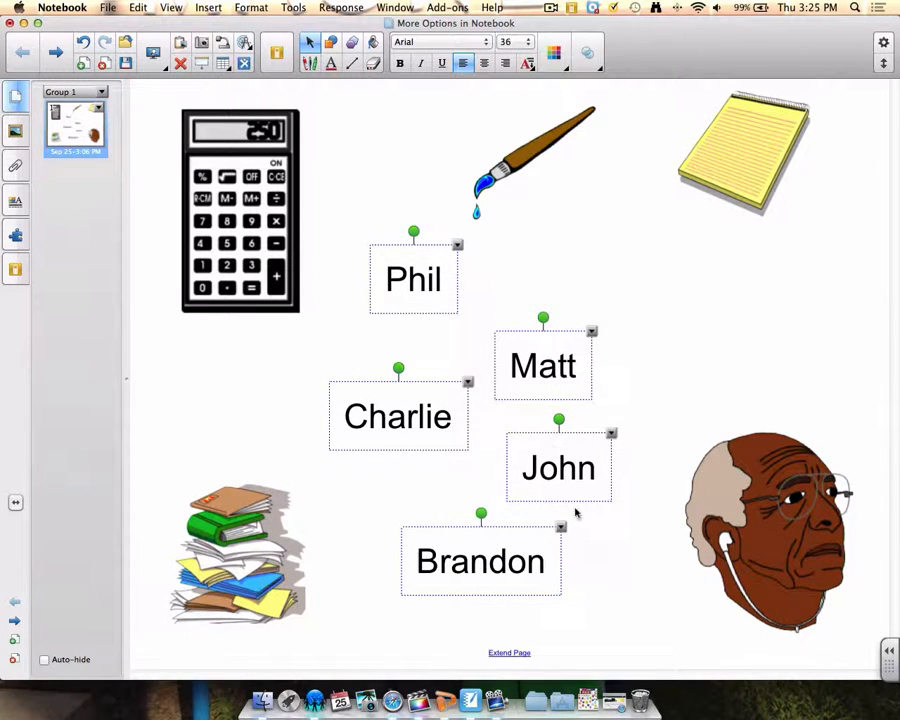
left_click(553, 52)
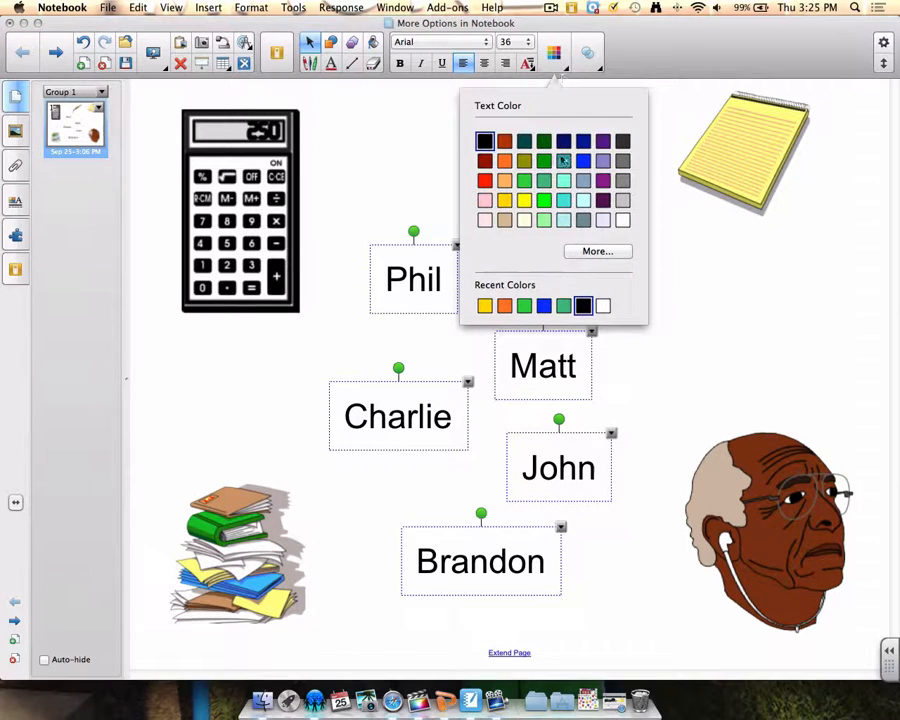
left_click(541, 202)
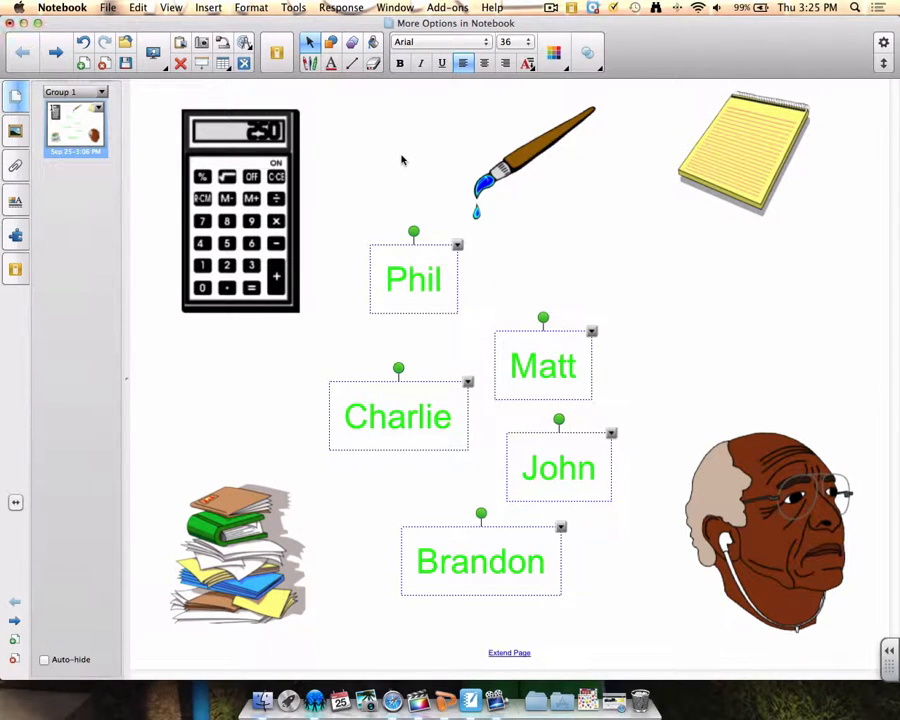
left_click(315, 323)
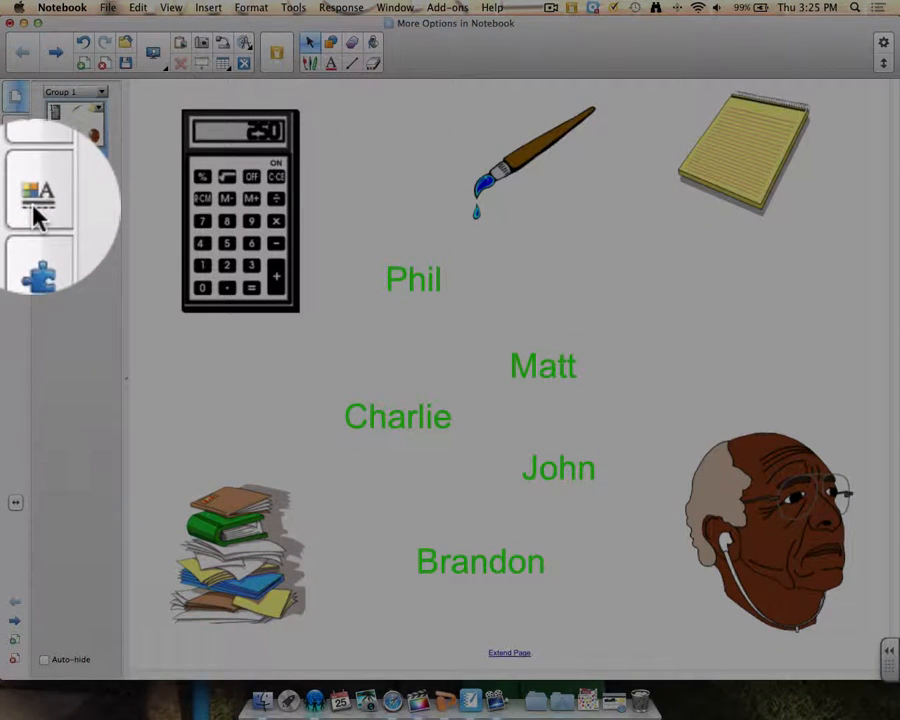
Step: Give the page background a solid fill, trying gold, red and teal before settling on medium green
left_click(19, 206)
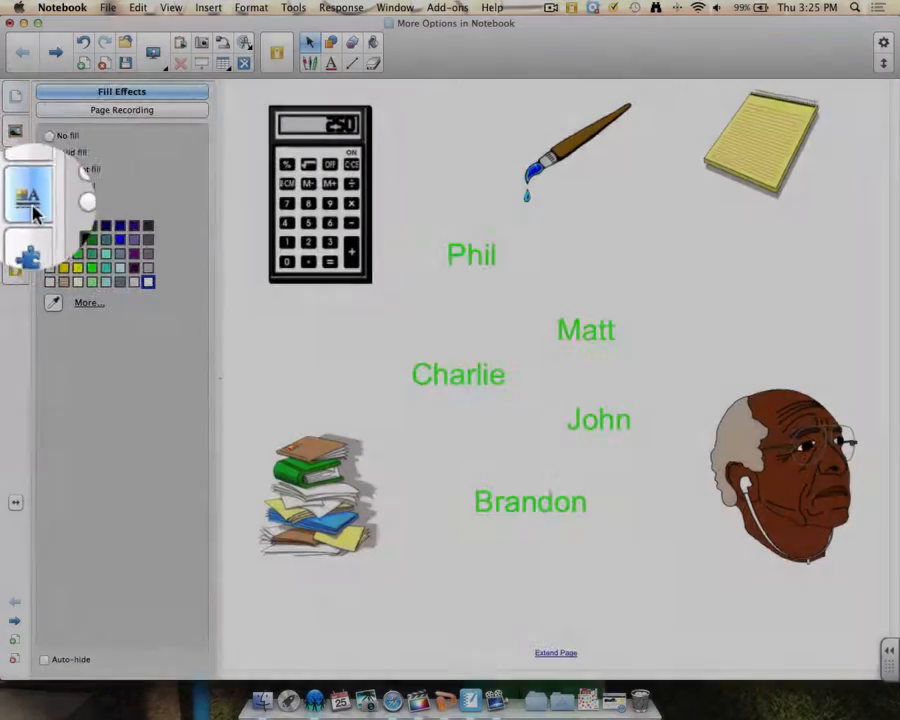
left_click(64, 268)
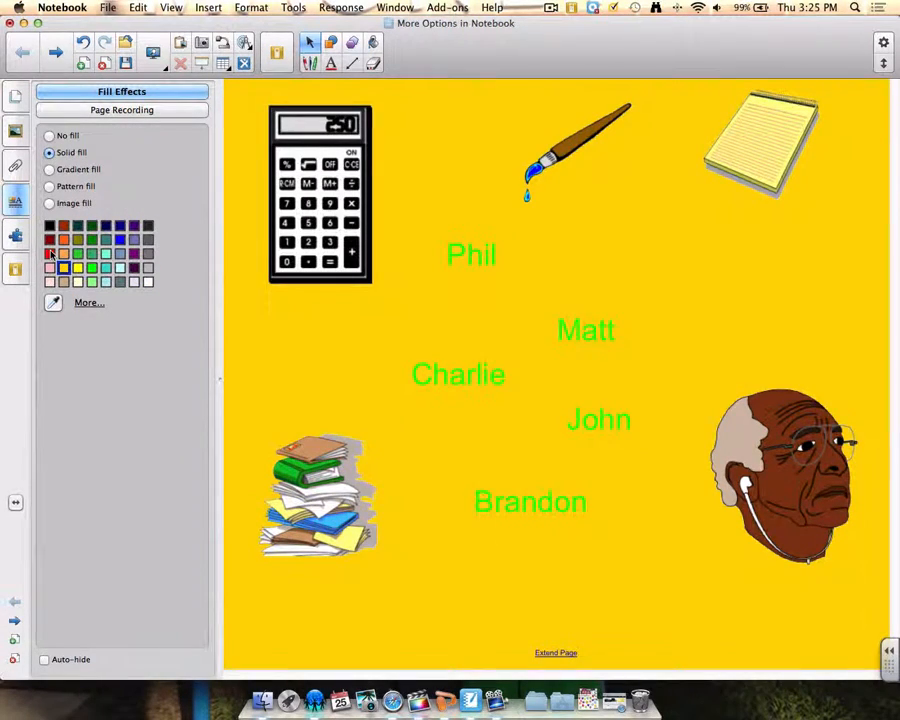
left_click(50, 254)
left_click(106, 240)
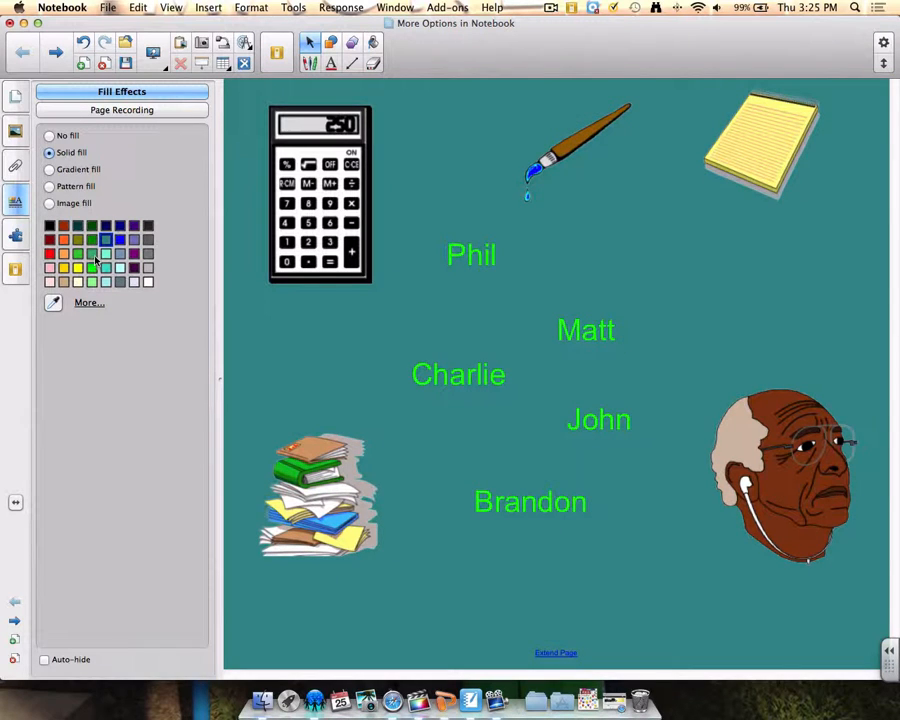
left_click(93, 255)
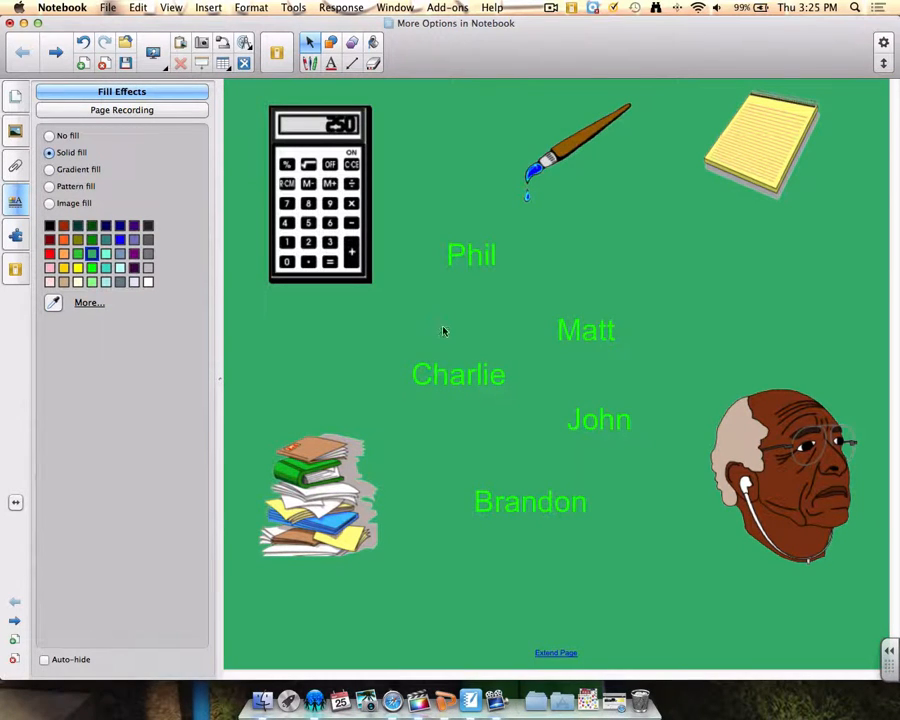
Step: Sort the name labels beneath the pictures: two under the calculator and one each under the books, the man's head and the notepad
left_click_drag(468, 382, 740, 602)
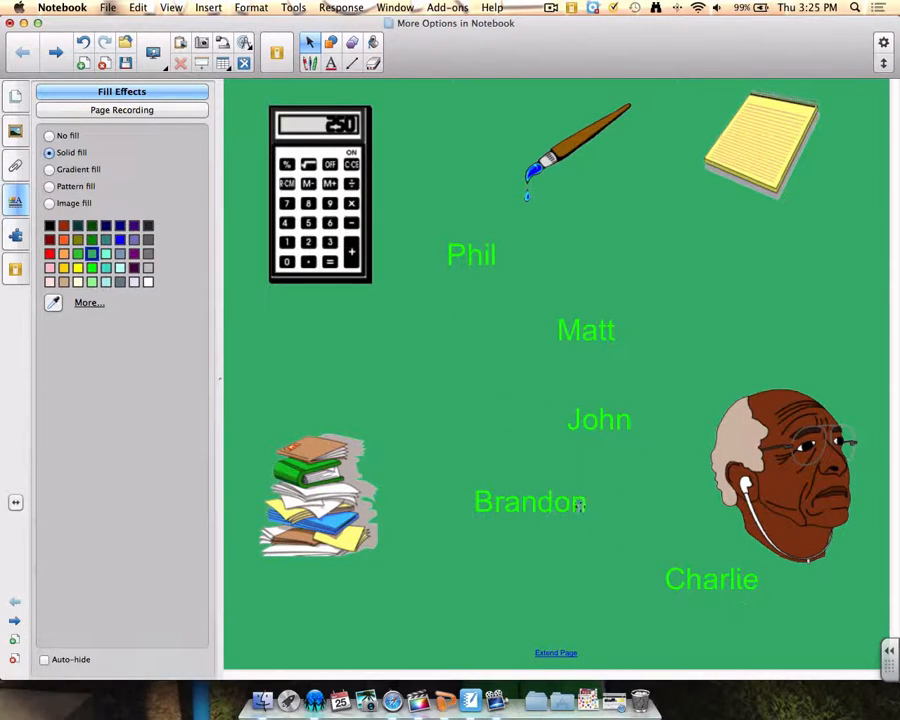
left_click_drag(579, 506, 379, 583)
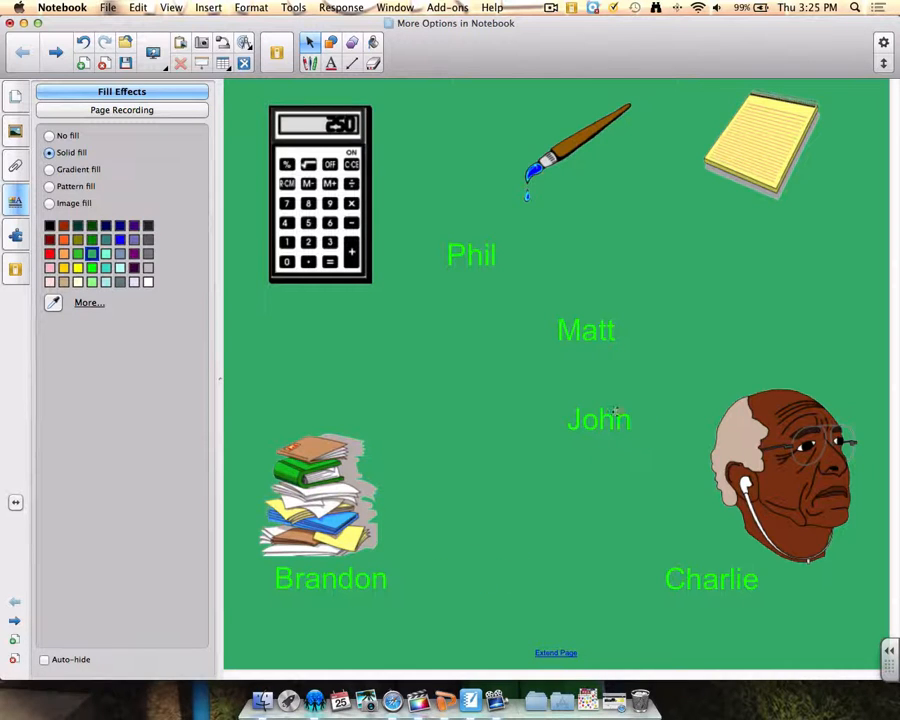
left_click_drag(614, 410, 601, 369)
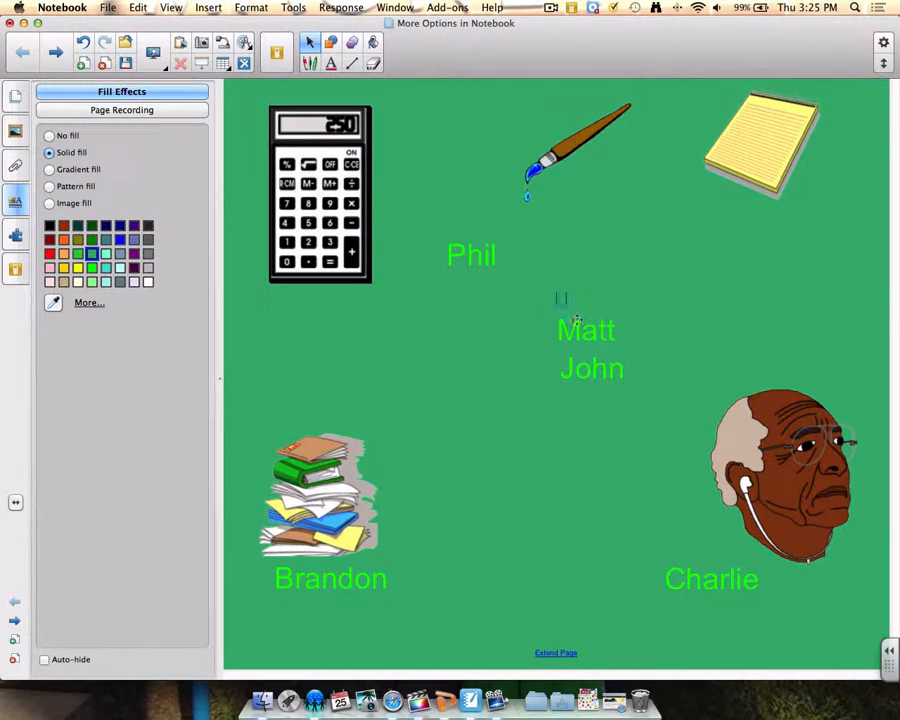
left_click_drag(545, 295, 639, 412)
left_click_drag(573, 363, 282, 337)
left_click(536, 262)
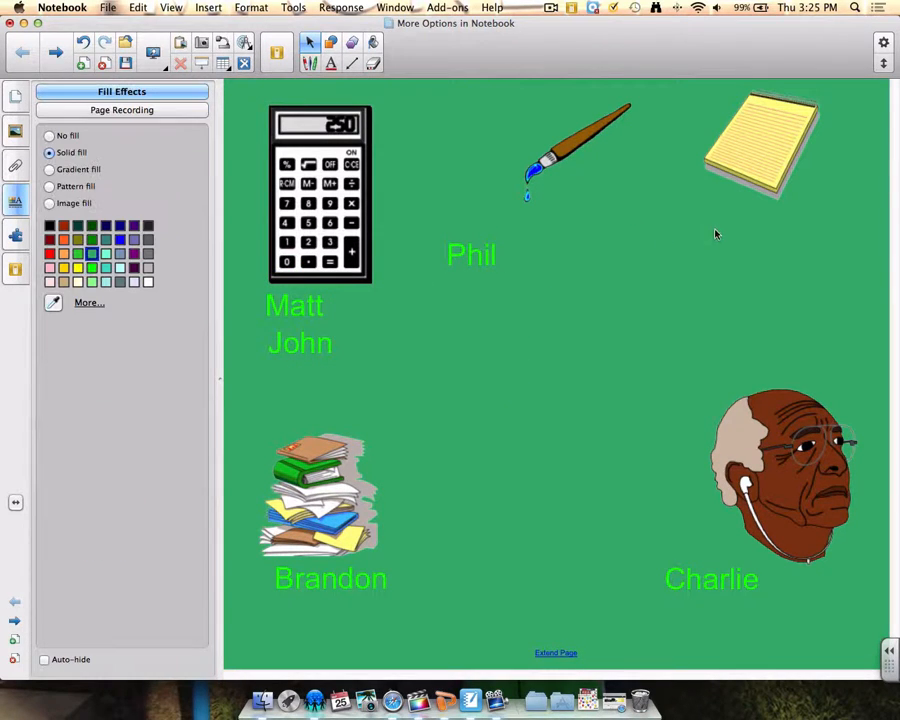
left_click_drag(476, 256, 770, 234)
Step: Clone the page in the page sorter and compare the original with the copy, ending on the copy
left_click(16, 97)
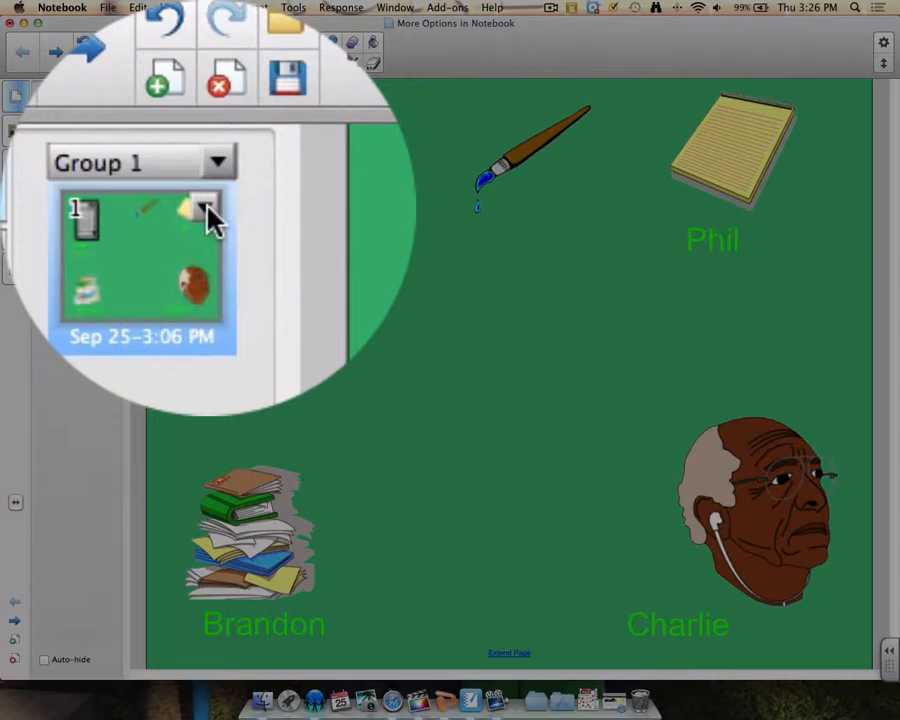
left_click(92, 99)
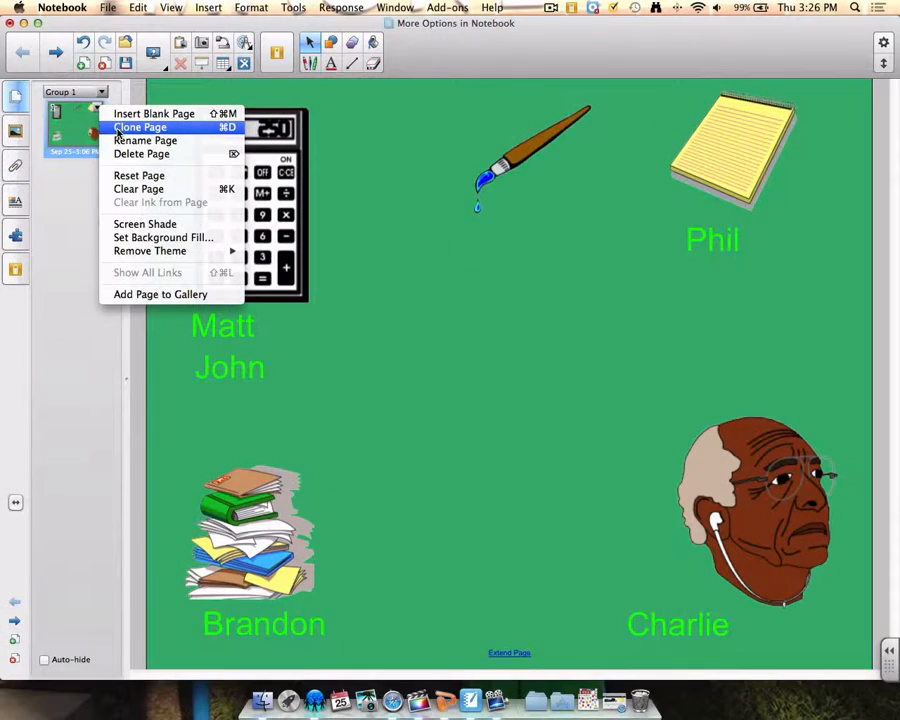
left_click(120, 128)
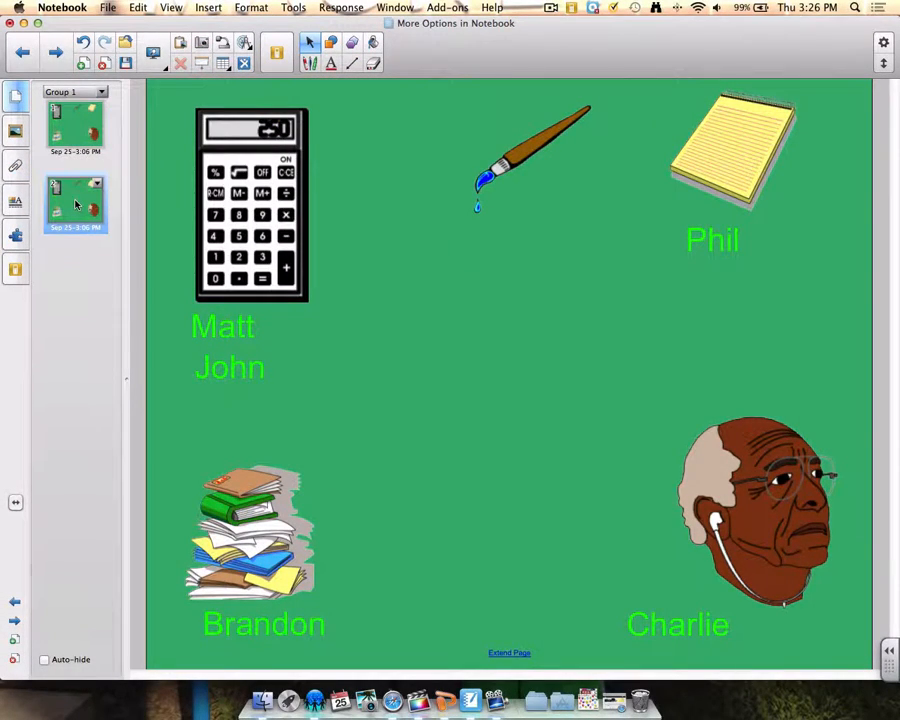
left_click(70, 123)
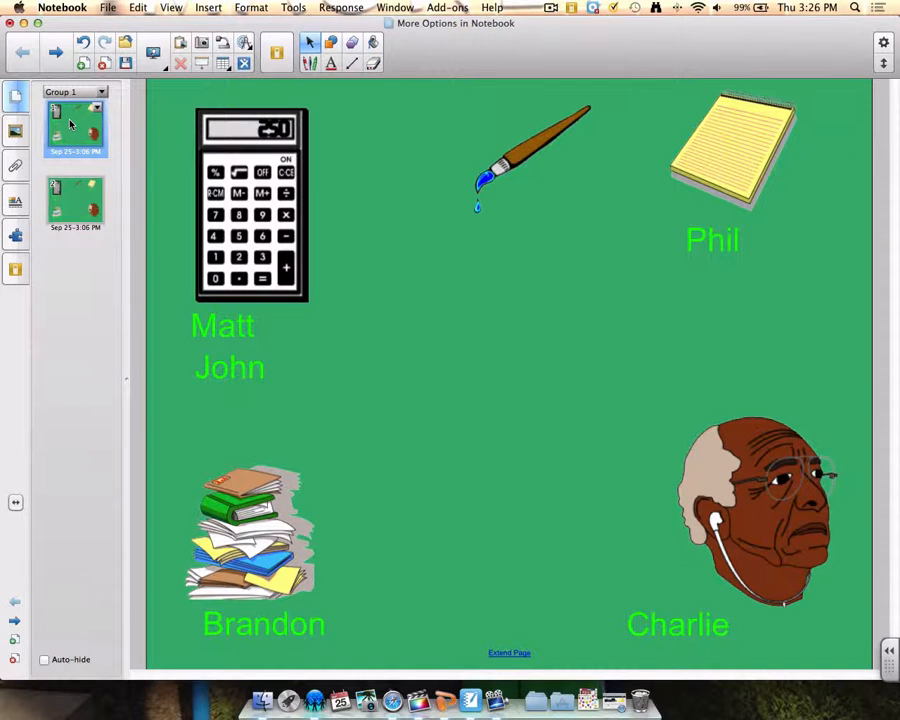
left_click(81, 204)
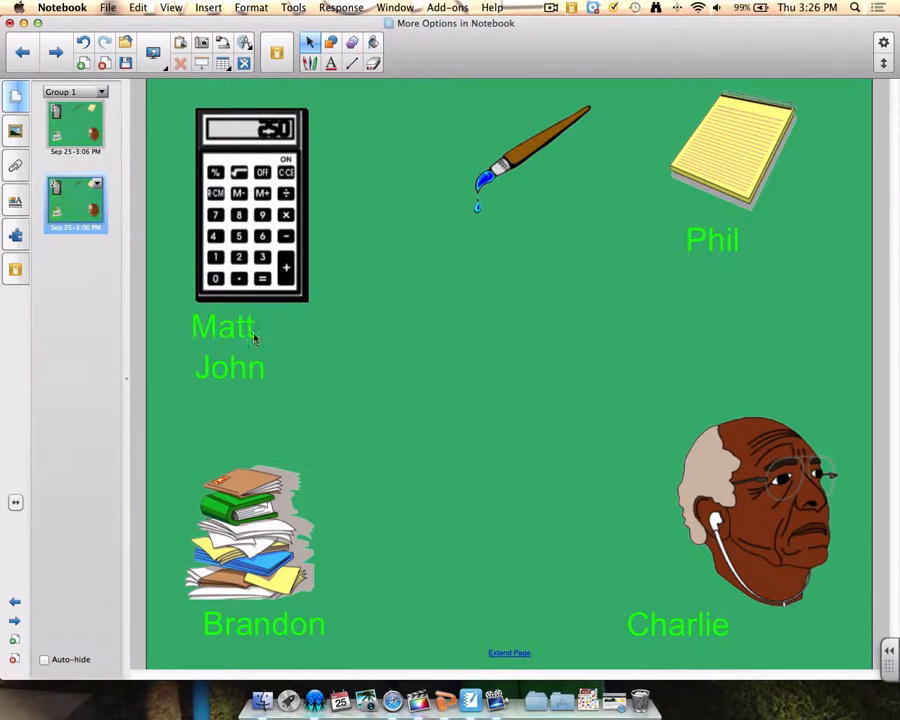
Step: Rearrange the copied page's labels: two under the paintbrush, one beside the head, one beside the books, one under the calculator; return to page 1
left_click_drag(254, 339, 512, 249)
left_click_drag(233, 368, 516, 276)
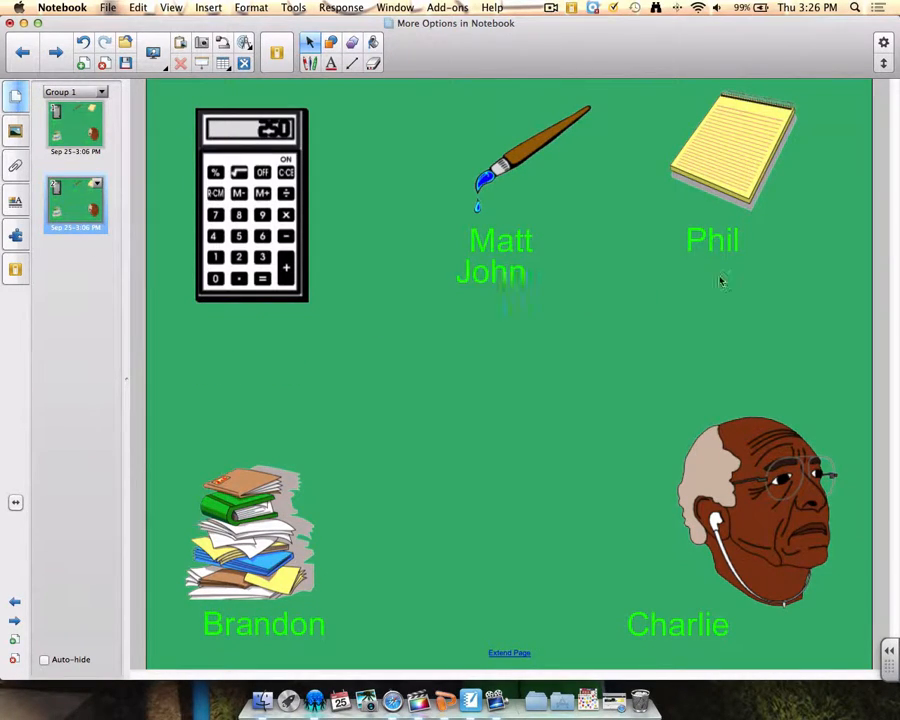
left_click_drag(715, 242, 668, 447)
left_click_drag(655, 600, 367, 554)
left_click_drag(299, 625, 288, 330)
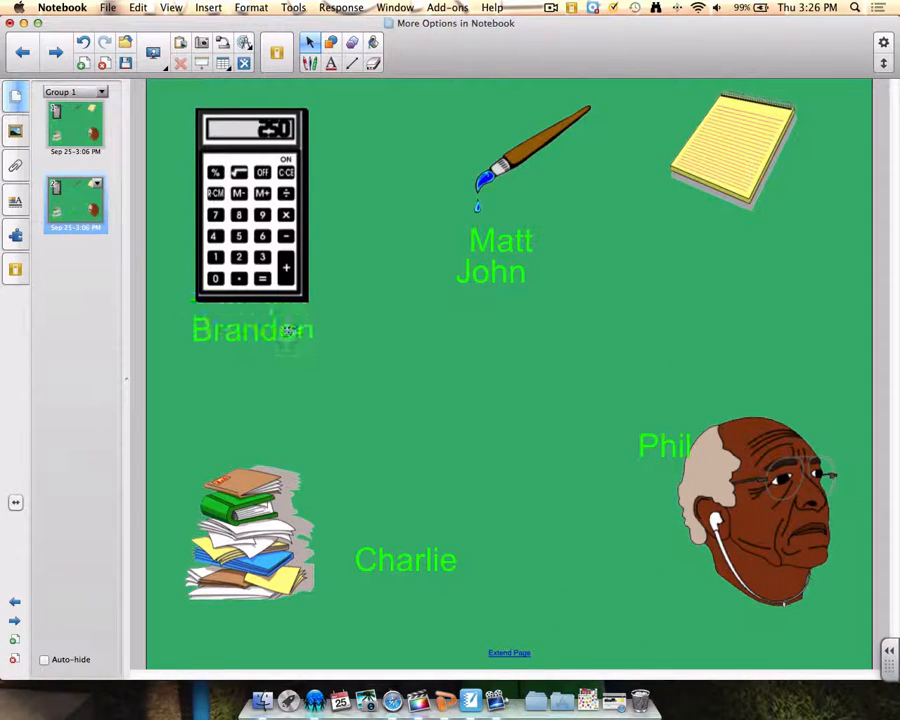
left_click(68, 113)
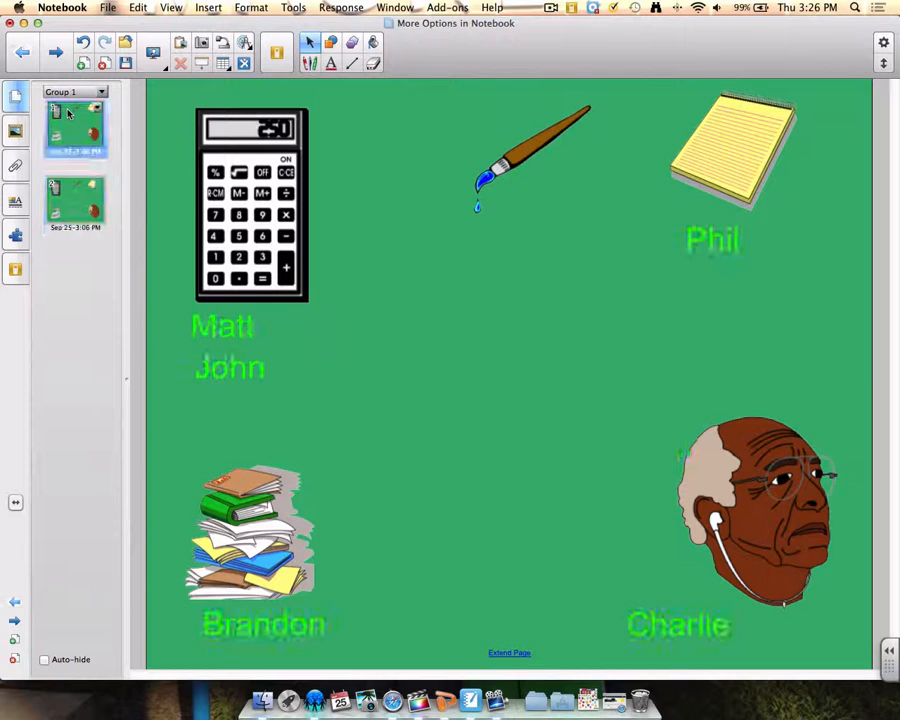